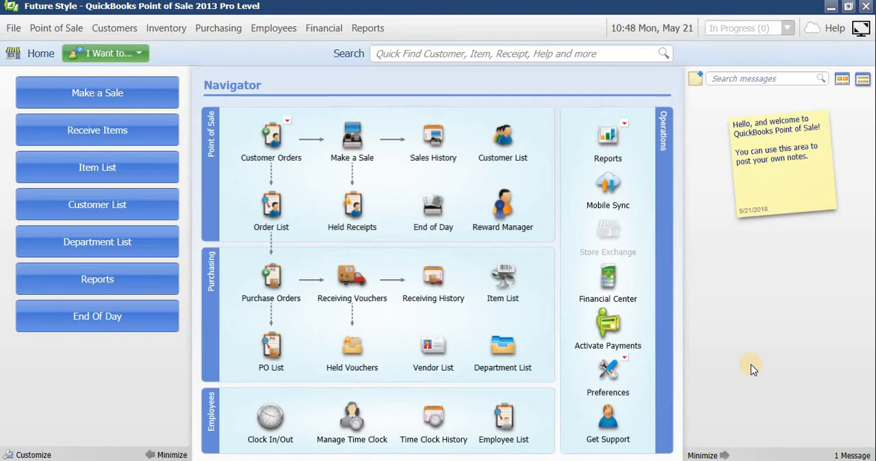
Step: Check the installed release and licence details in the About Point of Sale information, and close it
left_click(847, 32)
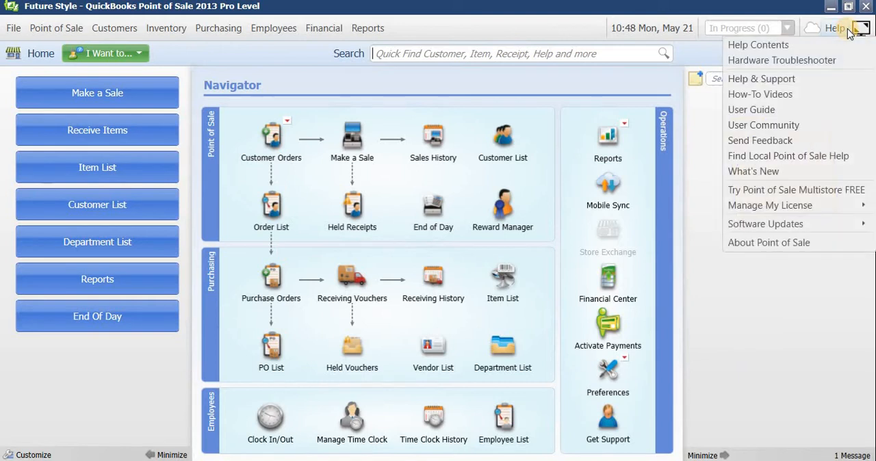
left_click(765, 242)
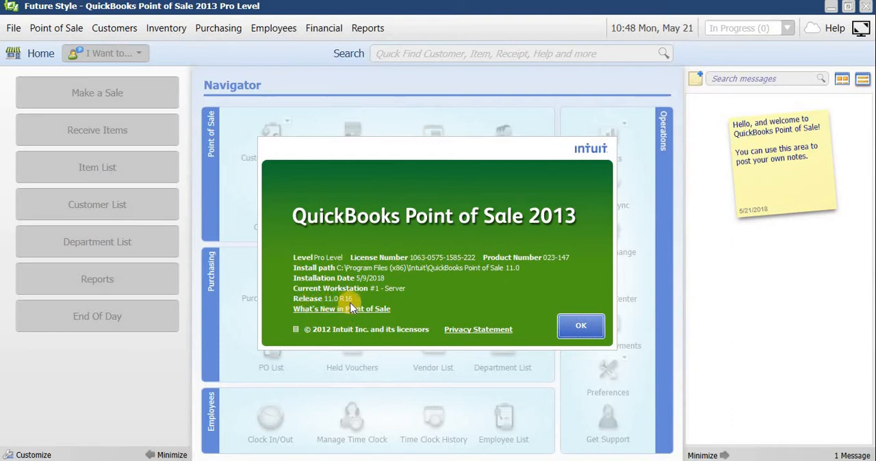
left_click(596, 331)
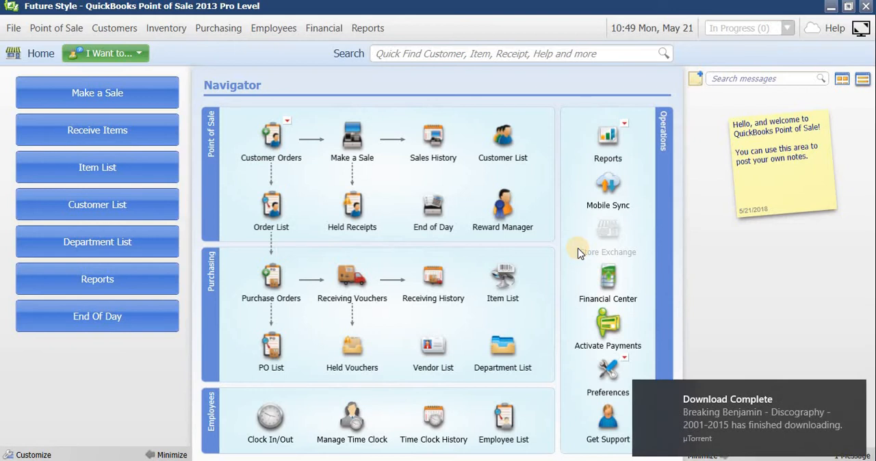
left_click(854, 394)
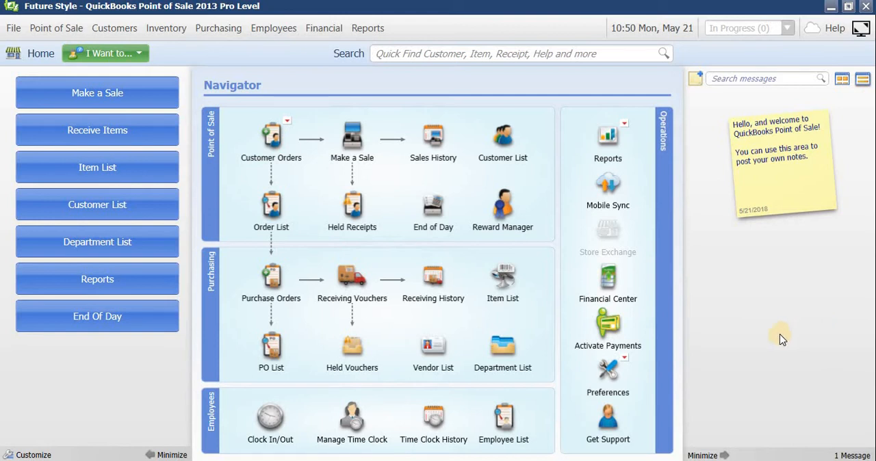
left_click(16, 28)
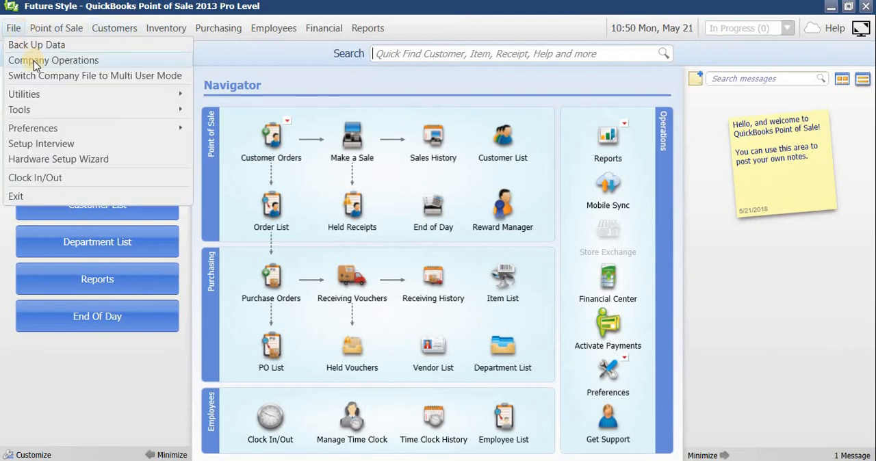
left_click(34, 61)
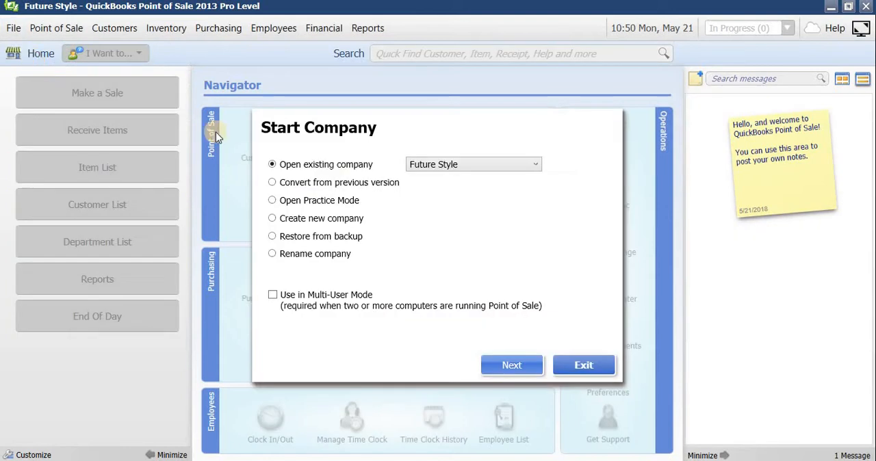
left_click(331, 219)
left_click(512, 370)
left_click(579, 360)
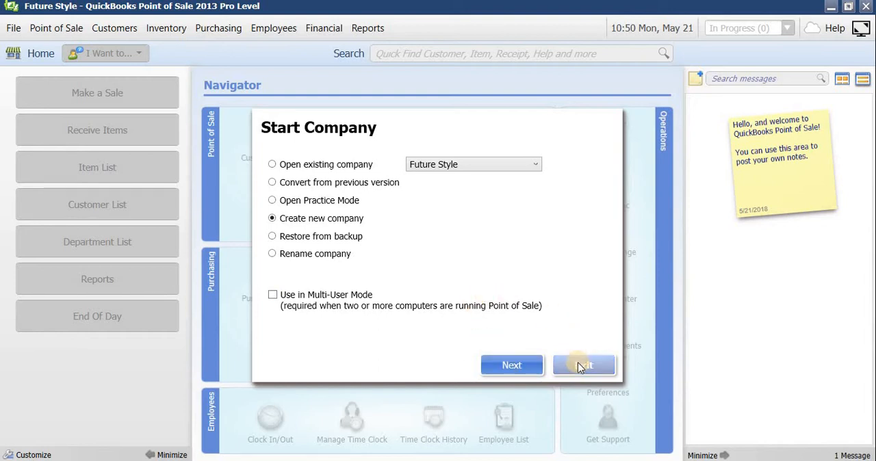
left_click(579, 363)
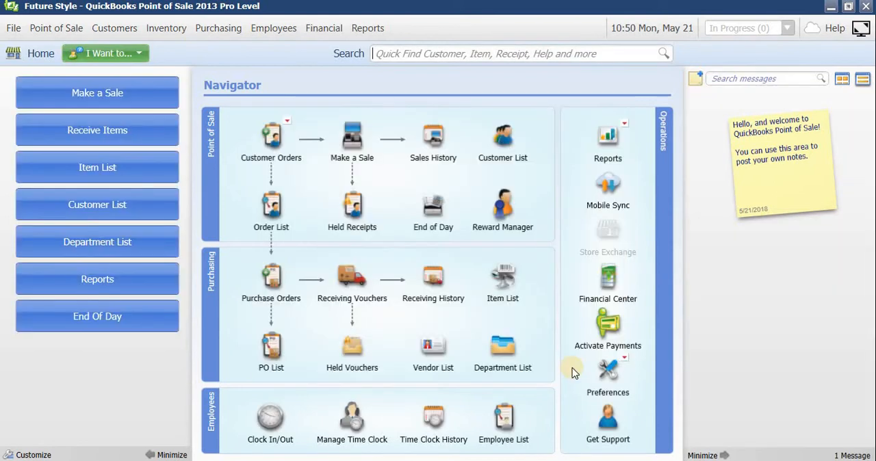
Step: Set the store name to Future Style Boutique in the Store Info section of the company preferences
left_click(15, 30)
mouse_move(68, 126)
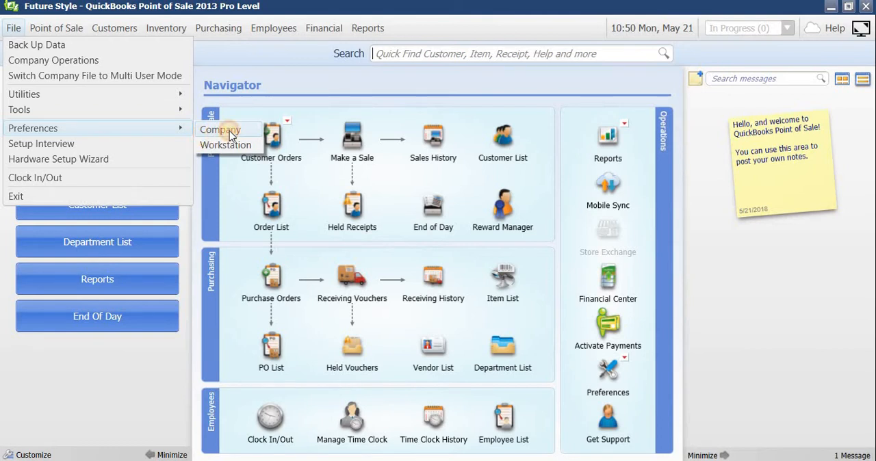
left_click(229, 132)
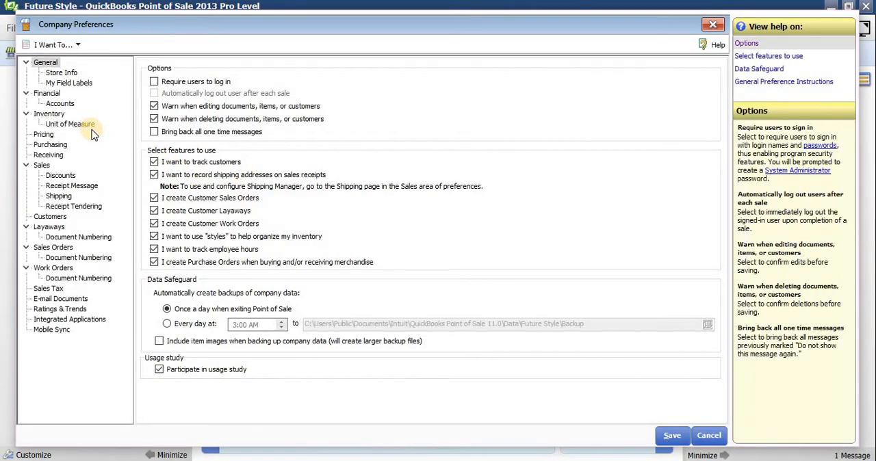
left_click(66, 76)
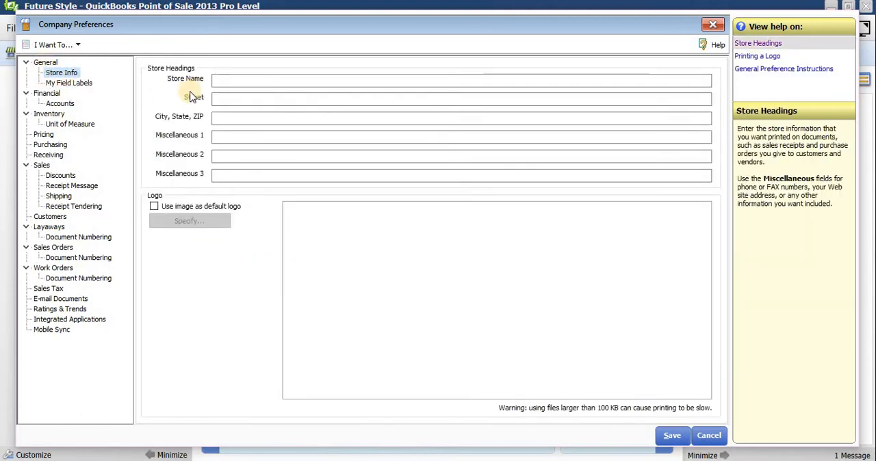
left_click(249, 79)
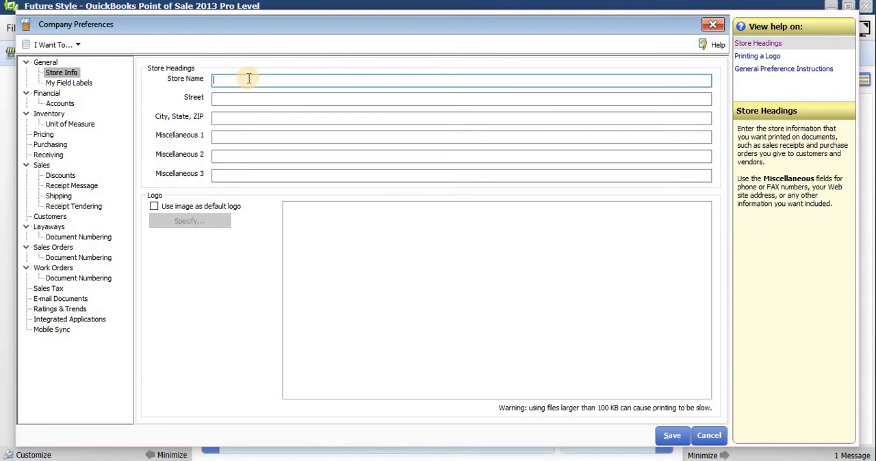
type("Future St")
key("BackSpace")
type("yle Boutique")
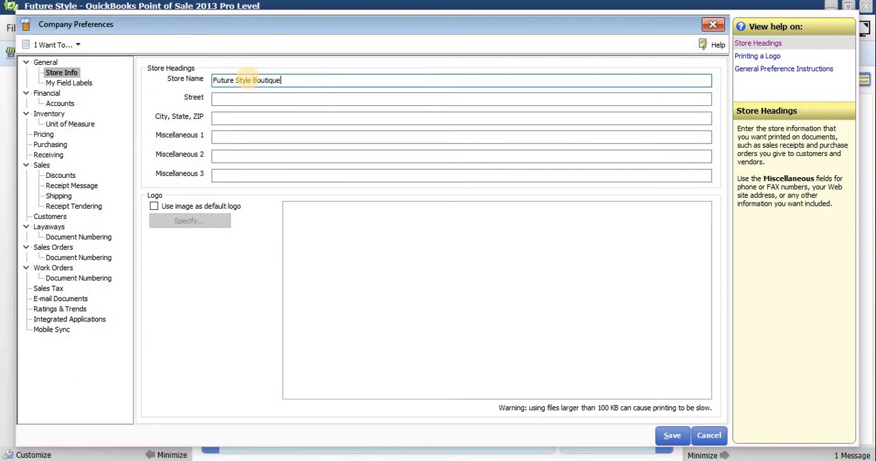
Step: Enter the store's street address in the store headings
left_click(221, 100)
type("123")
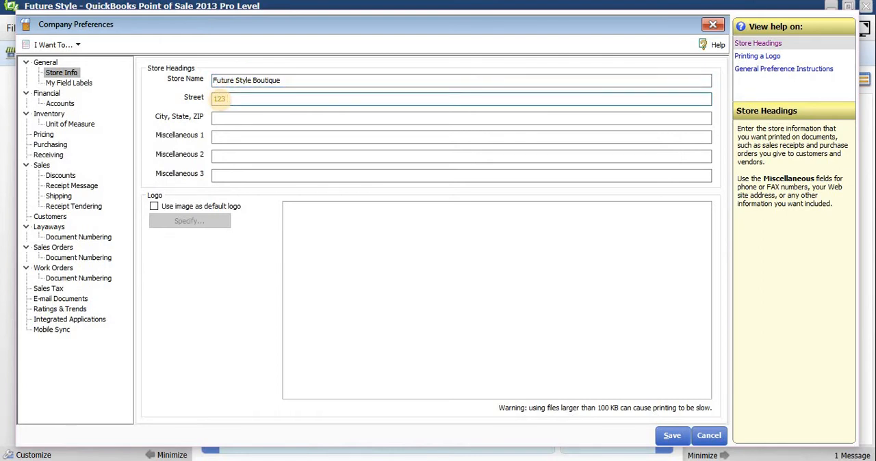
type(" High Street")
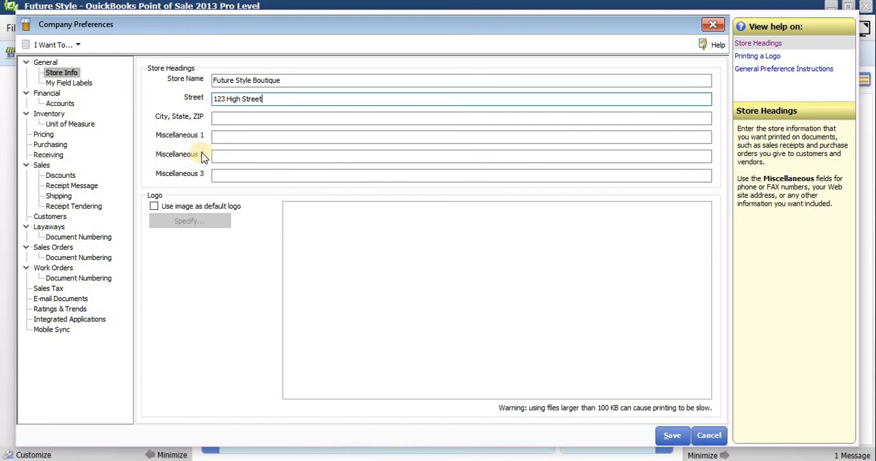
Step: Fill in the store's city, state and ZIP line in the store headings
left_click(236, 121)
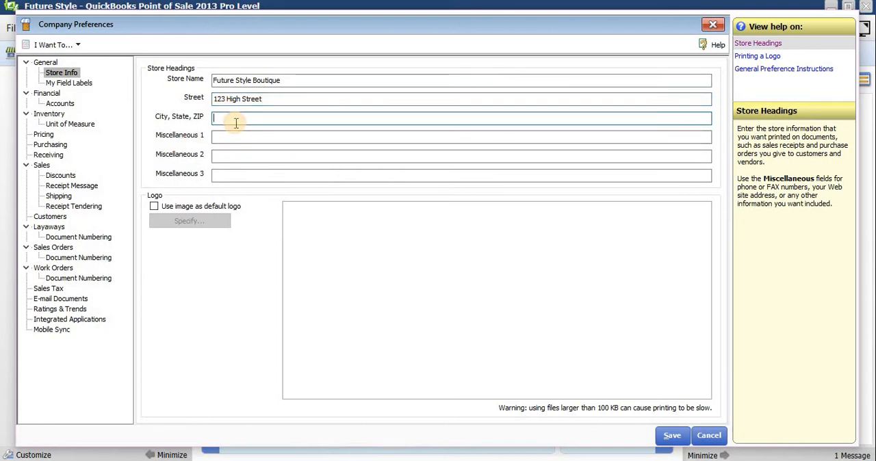
type("Kingston, G")
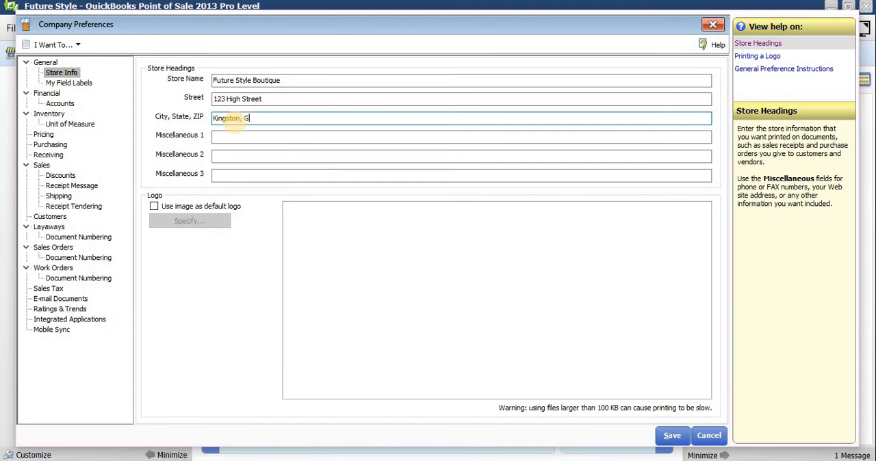
type("eortown")
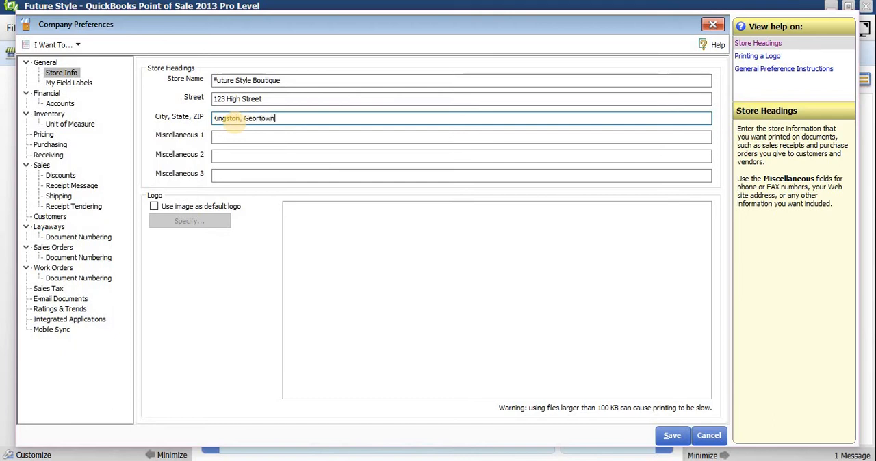
key("BackSpace")
key("BackSpace")
key("BackSpace")
key("BackSpace")
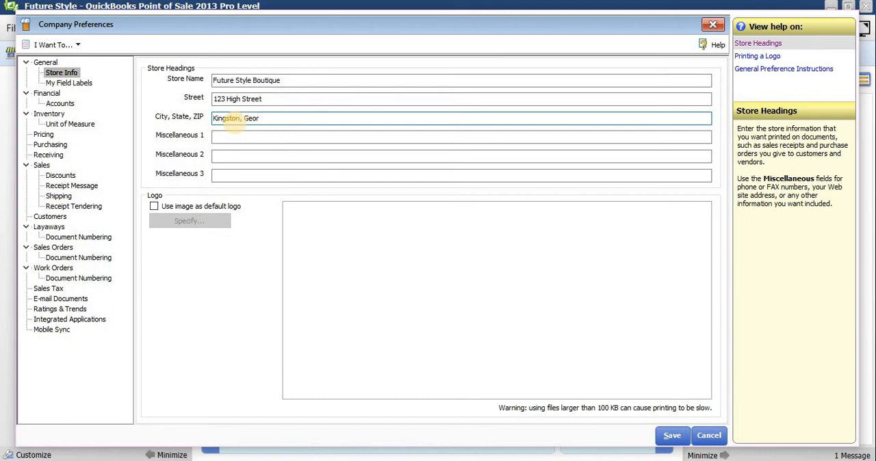
type("getown")
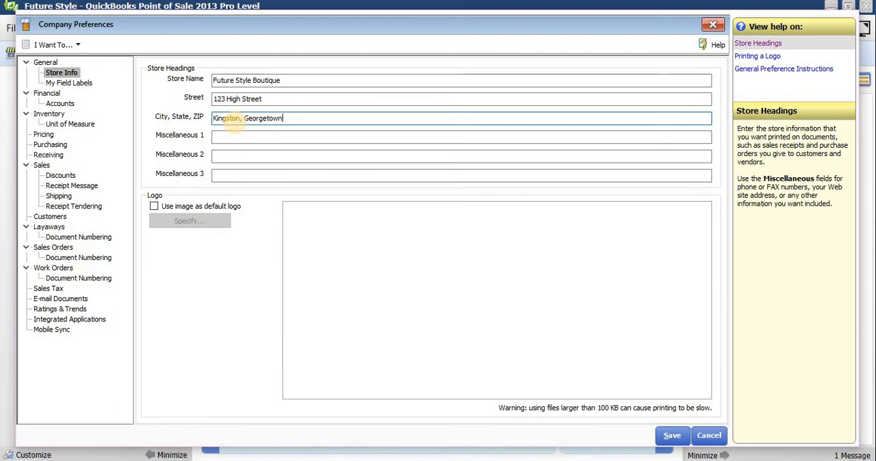
type(", GY")
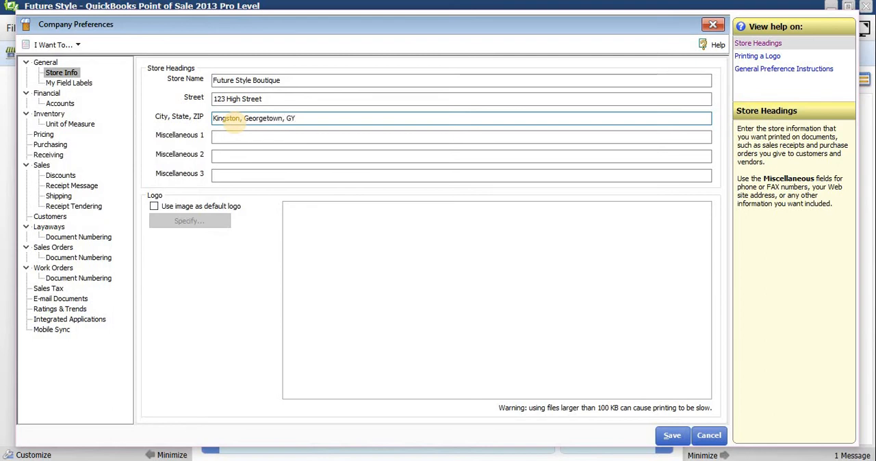
Step: Enter the store's telephone number with the prefix "Tele:" as the Miscellaneous 1 heading
left_click(230, 136)
type("T")
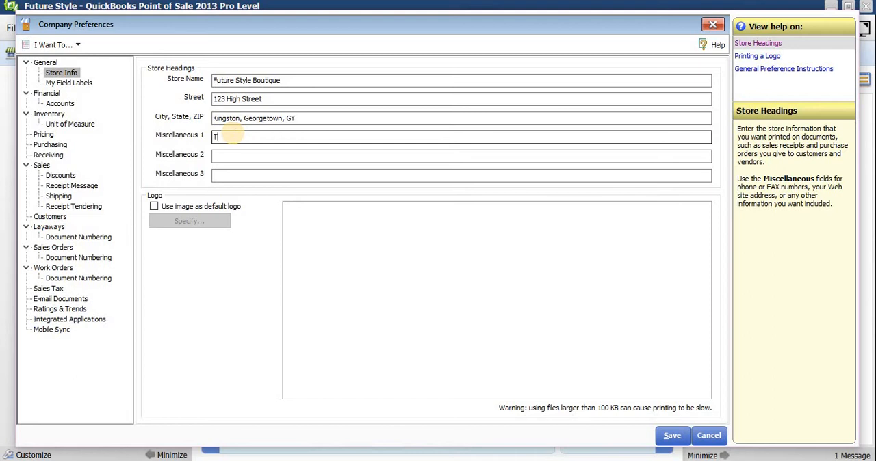
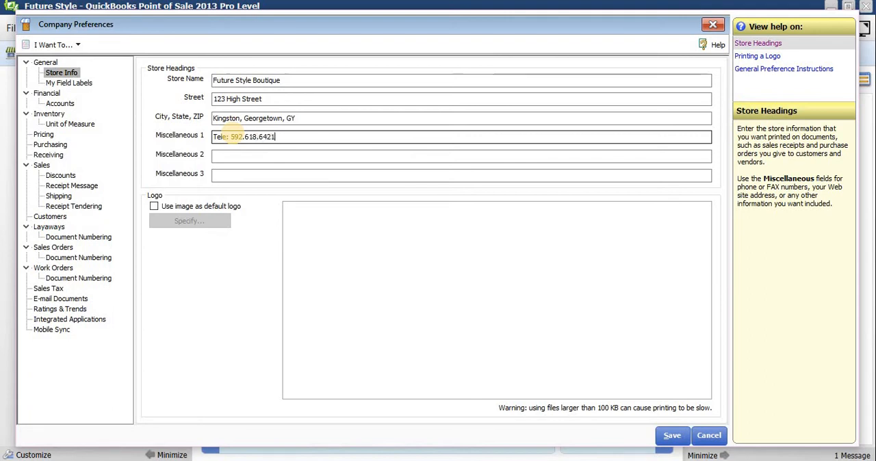
left_click(226, 157)
left_click(228, 158)
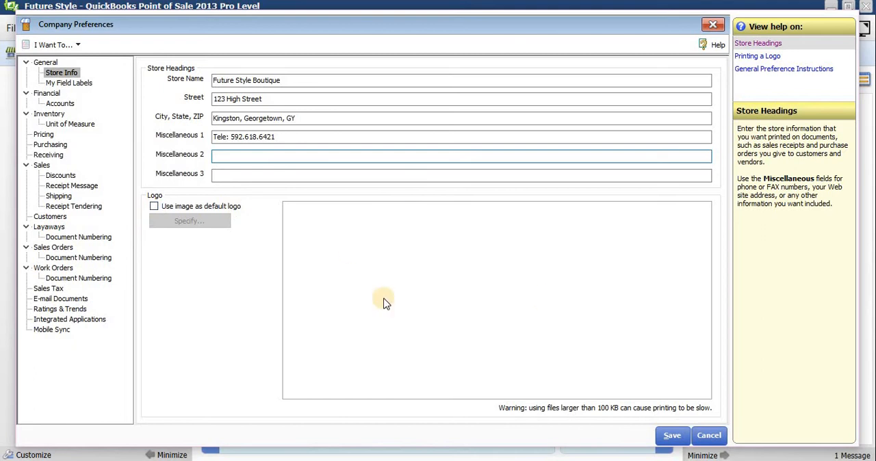
Step: Enable the use of an image as the default logo and browse the Pictures folder for an image to add
left_click(155, 207)
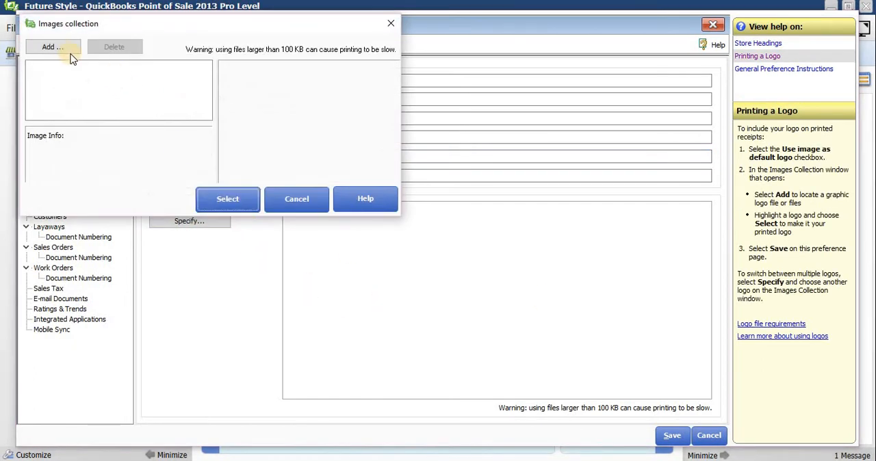
left_click(65, 48)
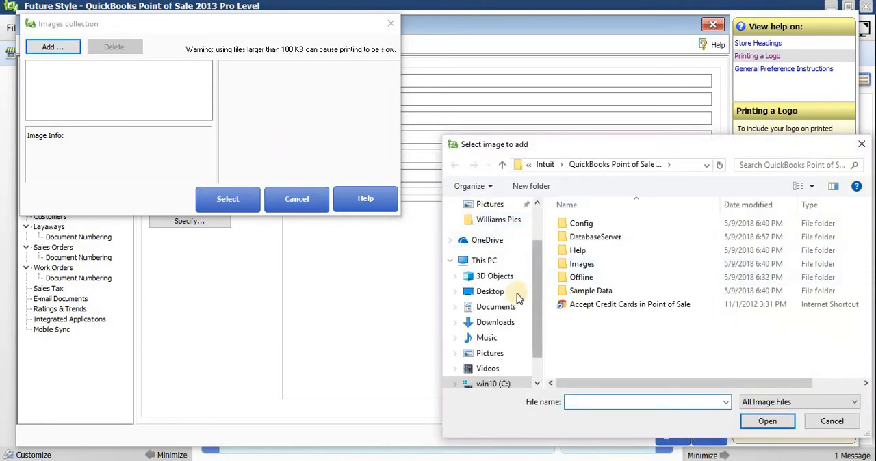
left_click(491, 354)
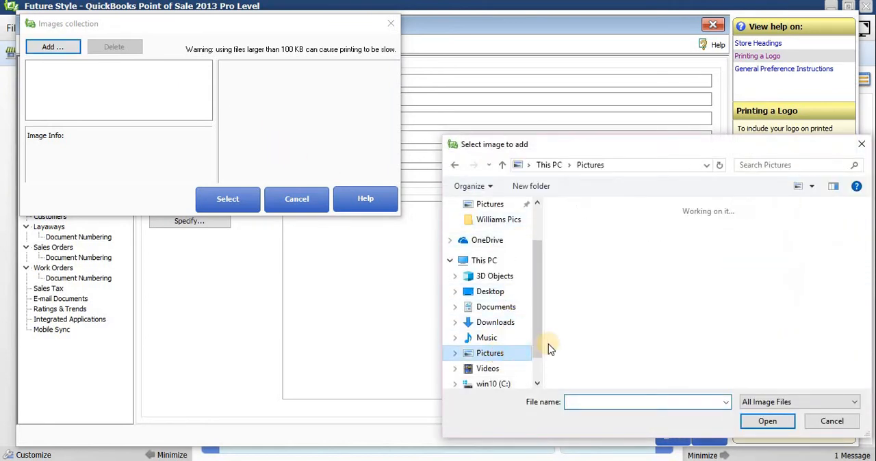
Step: Look through the Pictures folder for a suitable logo image and leave the image collection without adding one
scroll(699, 303, "down", 3)
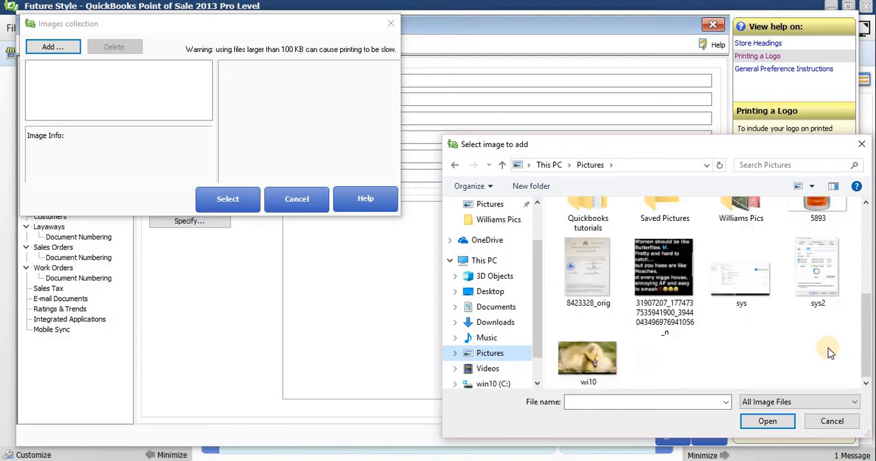
scroll(830, 353, "up", 3)
scroll(828, 351, "up", 2)
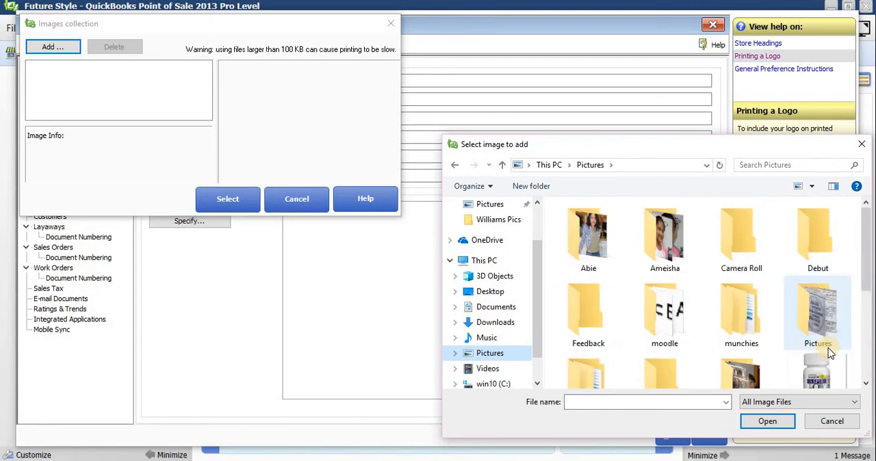
scroll(821, 363, "down", 5)
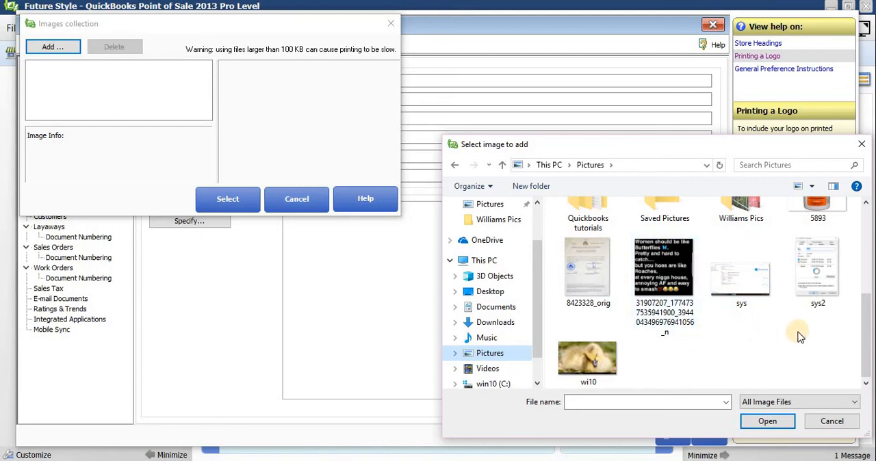
scroll(821, 335, "up", 1)
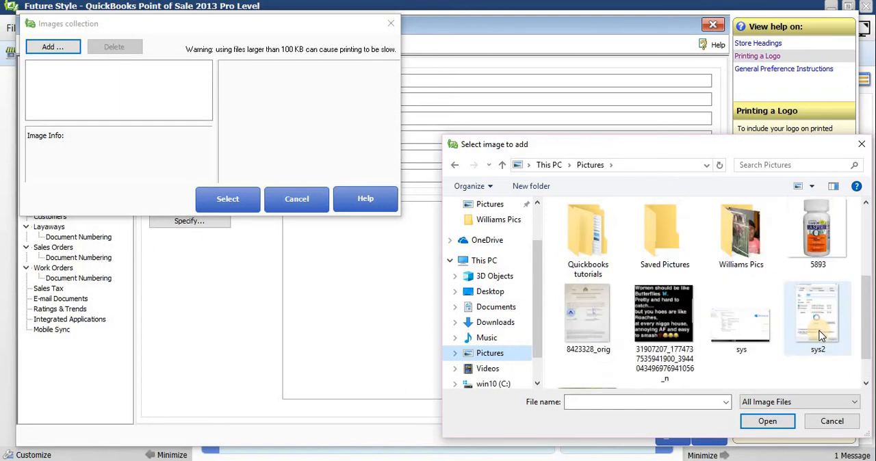
scroll(822, 336, "up", 1)
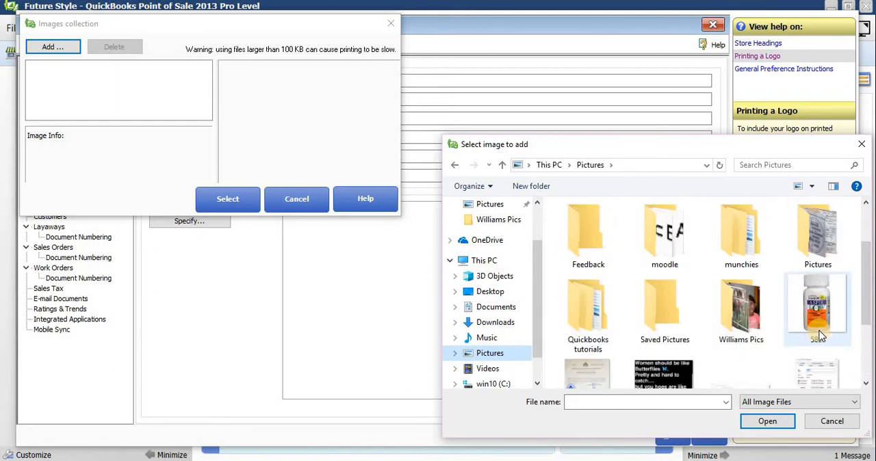
scroll(821, 336, "up", 1)
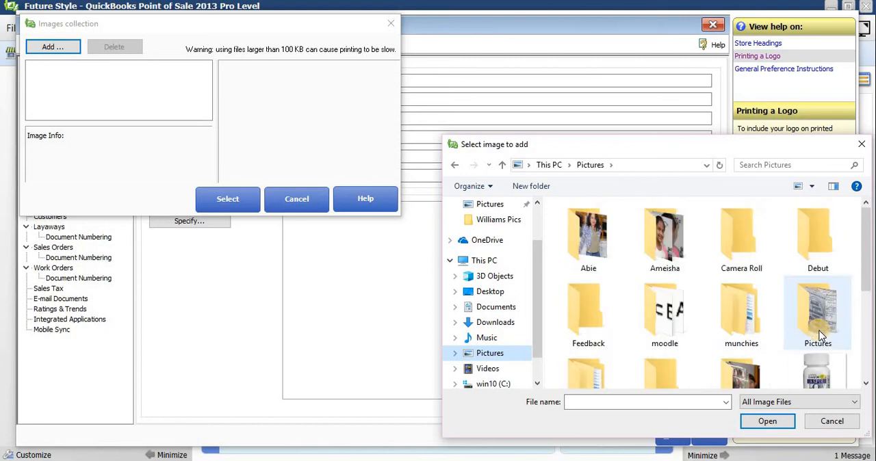
scroll(821, 335, "down", 1)
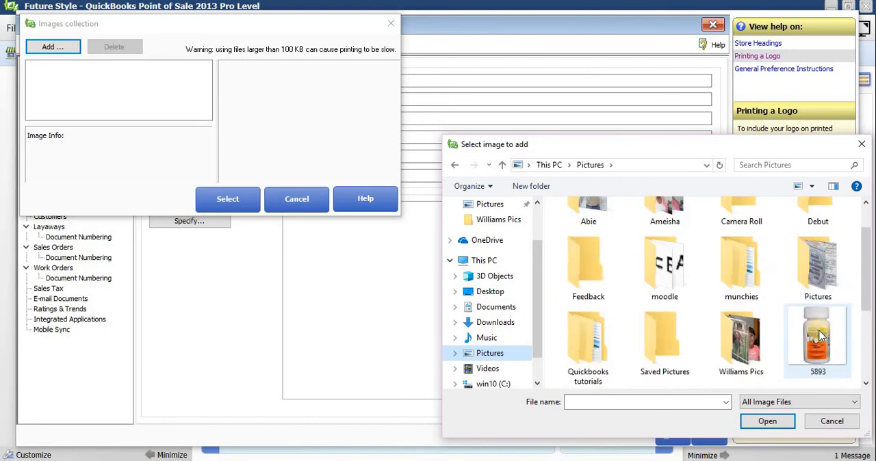
left_click(489, 353)
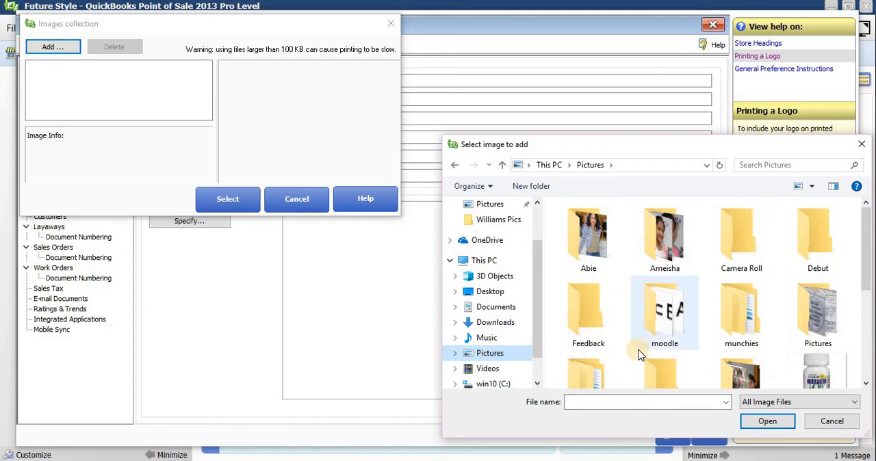
scroll(639, 355, "down", 4)
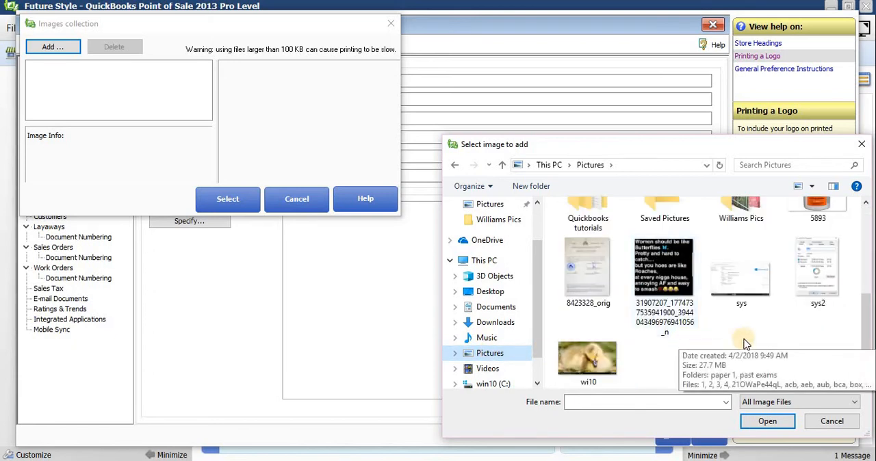
scroll(801, 343, "up", 1)
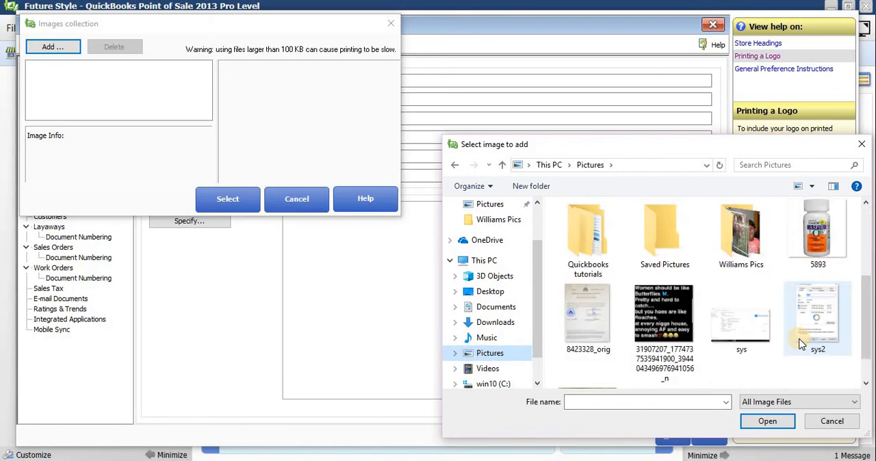
scroll(802, 343, "up", 1)
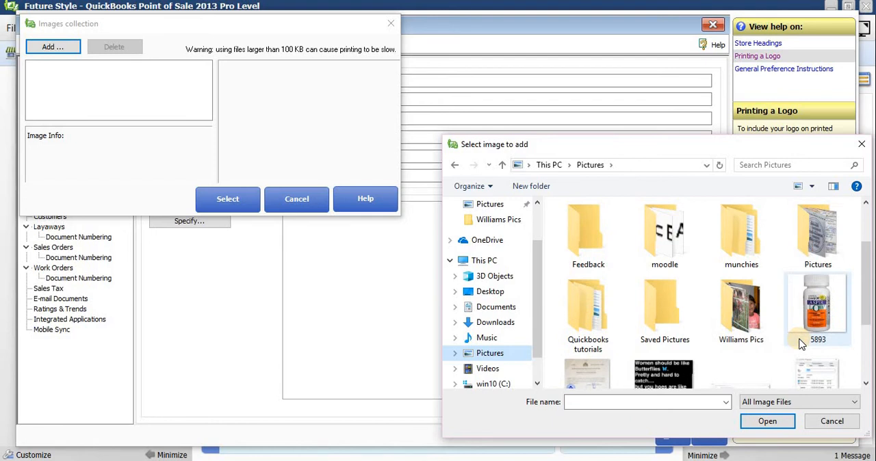
scroll(802, 344, "up", 1)
scroll(802, 344, "down", 3)
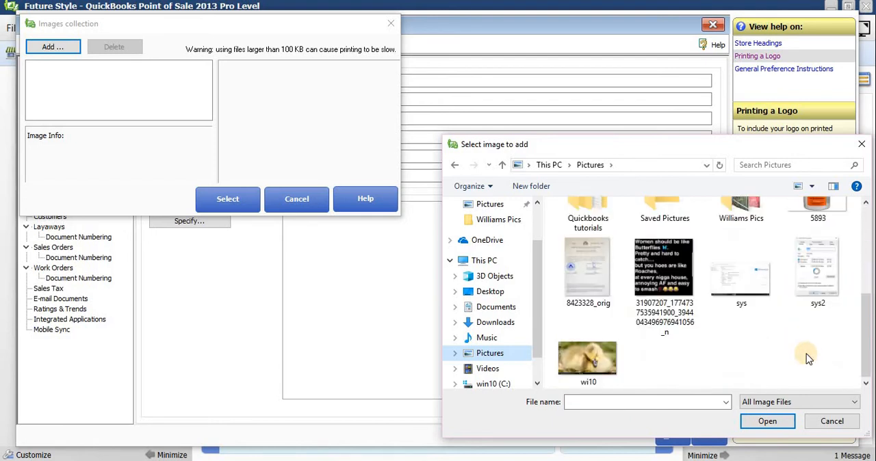
left_click(823, 422)
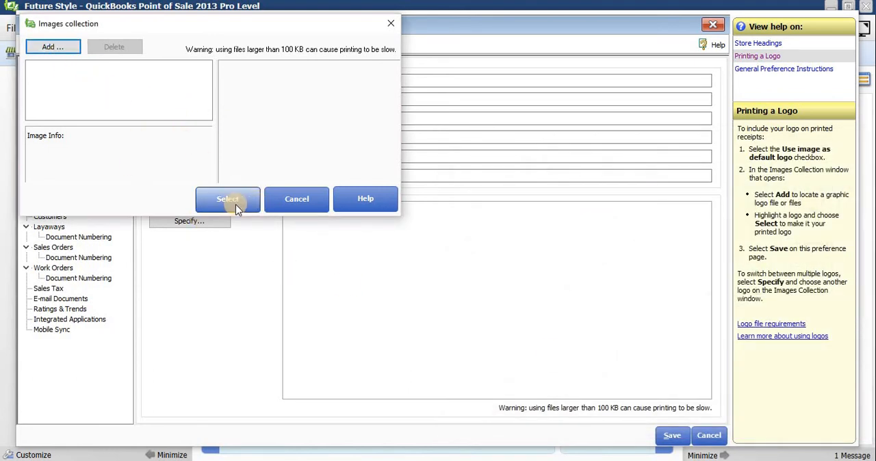
left_click(284, 204)
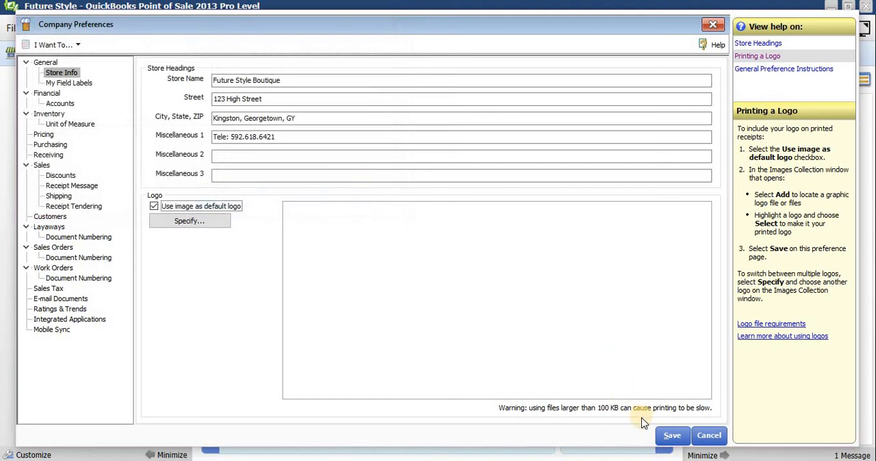
Step: Save the store information and turn on Collect Sales Tax in the company's sales tax preferences
left_click(665, 436)
left_click(48, 291)
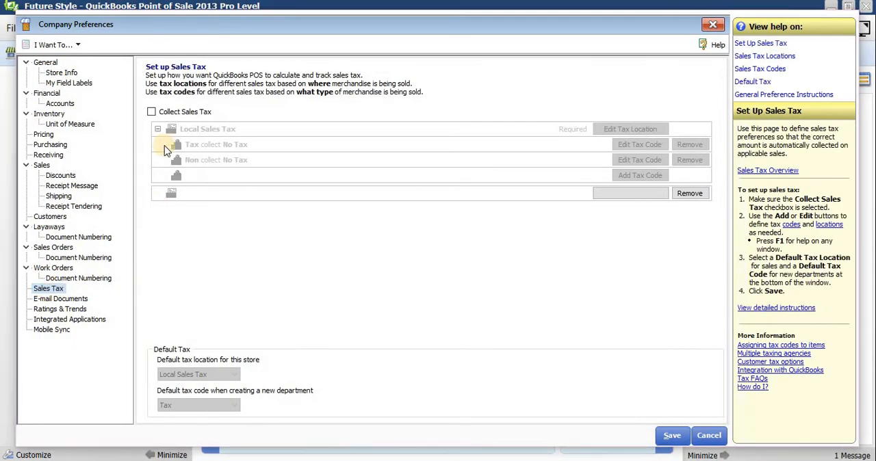
left_click(152, 112)
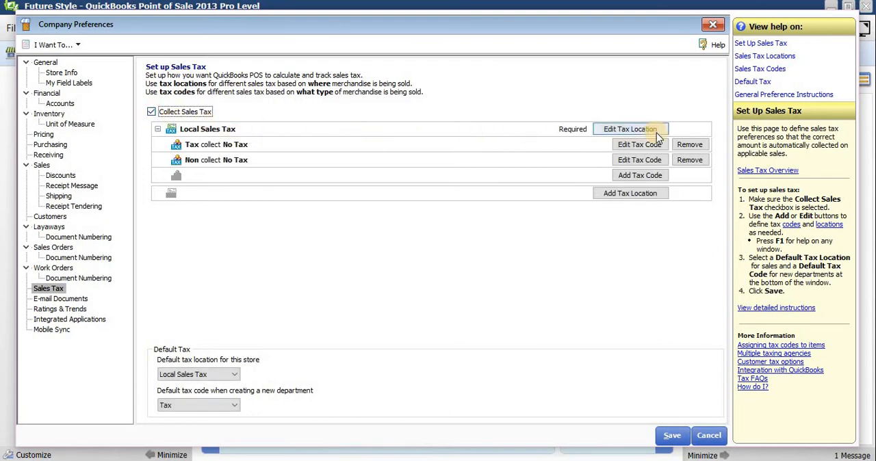
Step: Rename the Local Sales Tax location as VAT
left_click(629, 129)
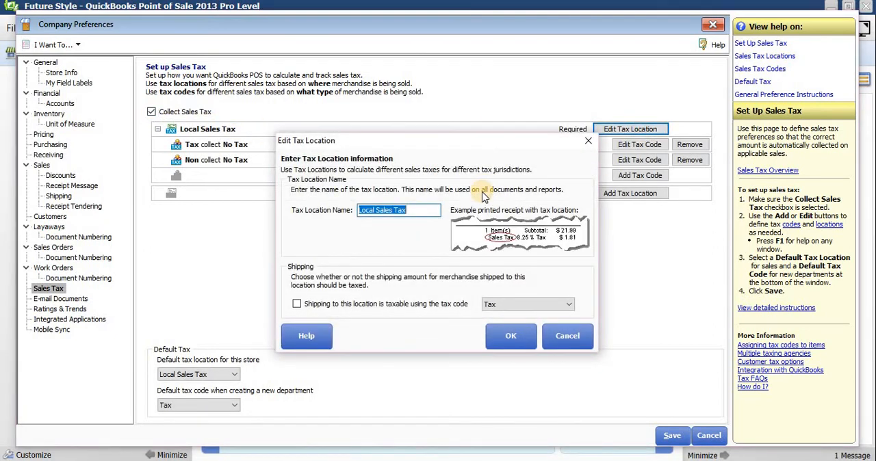
type("VAT")
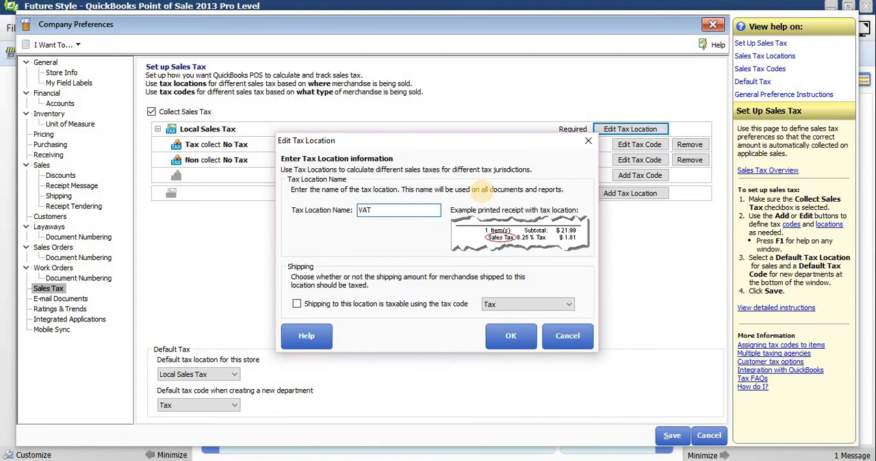
left_click(518, 337)
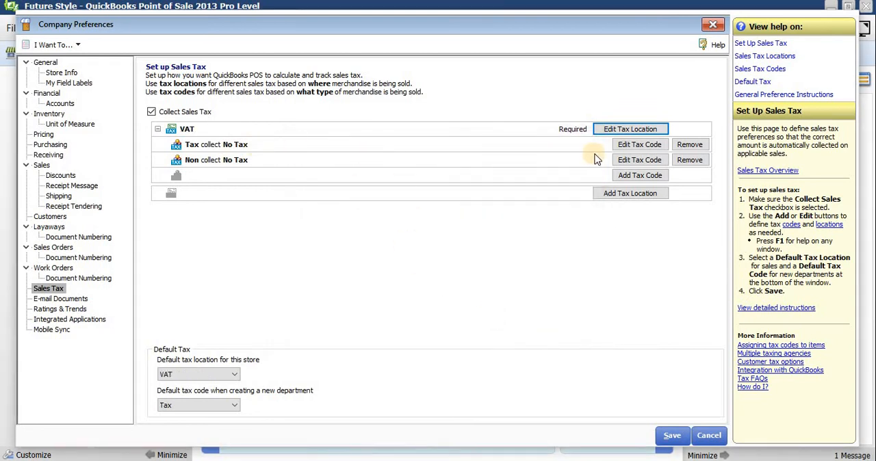
Step: Change the Tax code under the VAT location to code VAT with the name VAT, keeping the single-rate tax option
left_click(640, 145)
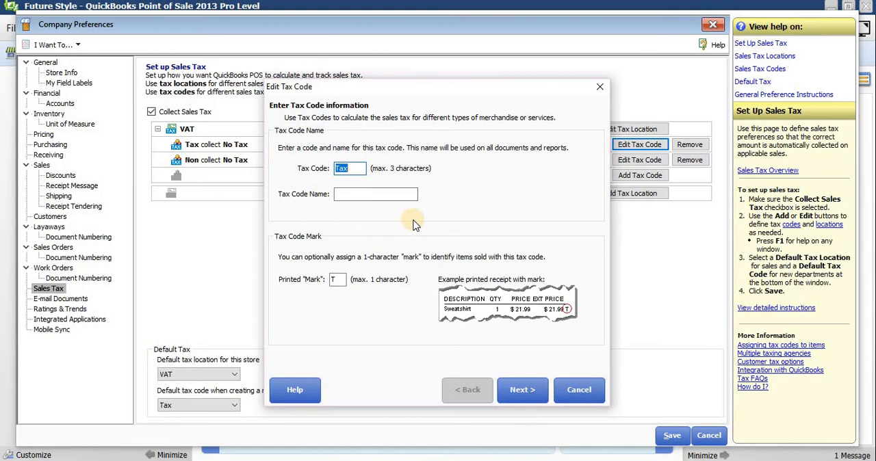
type("VAT")
left_click(350, 195)
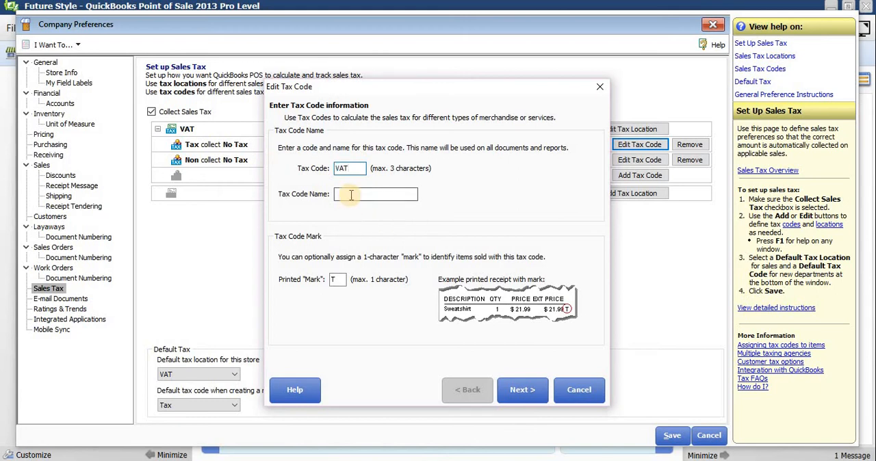
type("VAT")
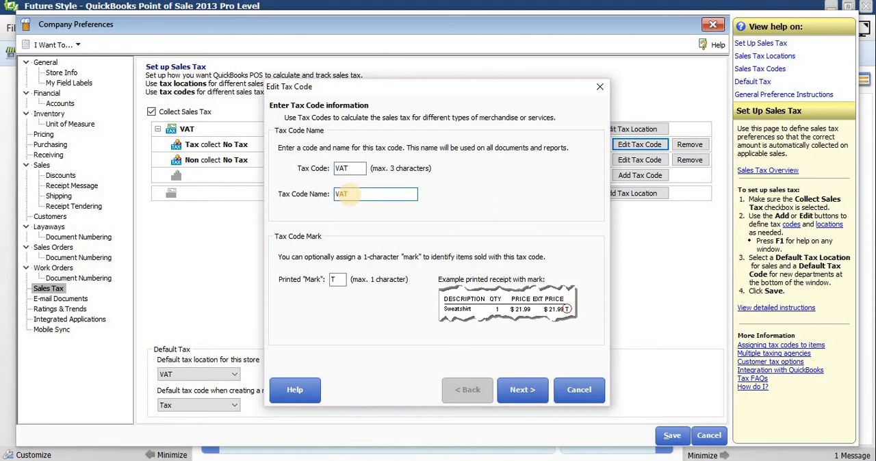
left_click(520, 390)
left_click(523, 389)
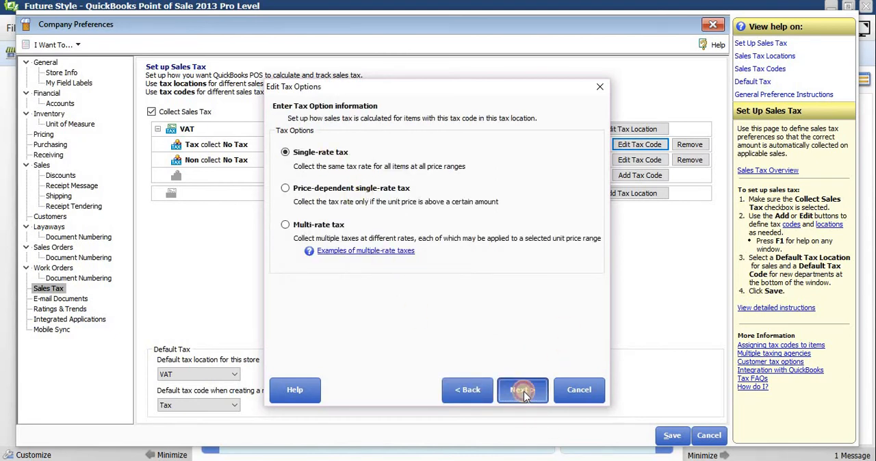
Step: Set the VAT code's rate to 14% with GRA as the government agency, and save the company preferences
left_click(517, 145)
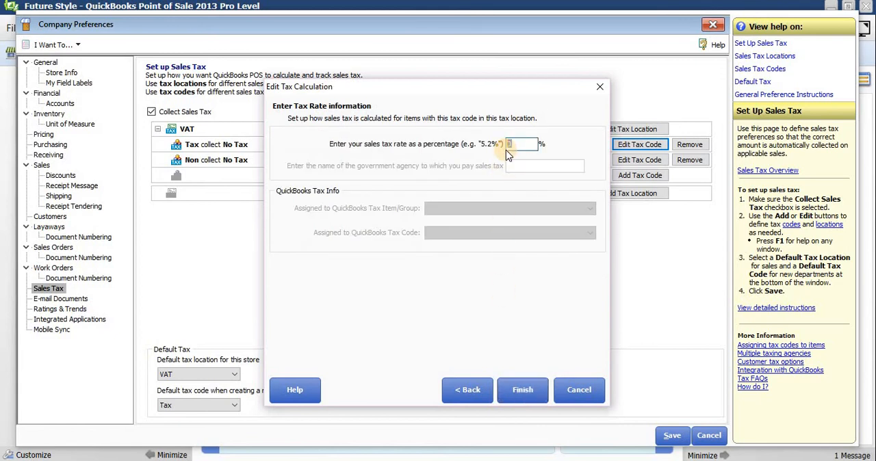
type("14")
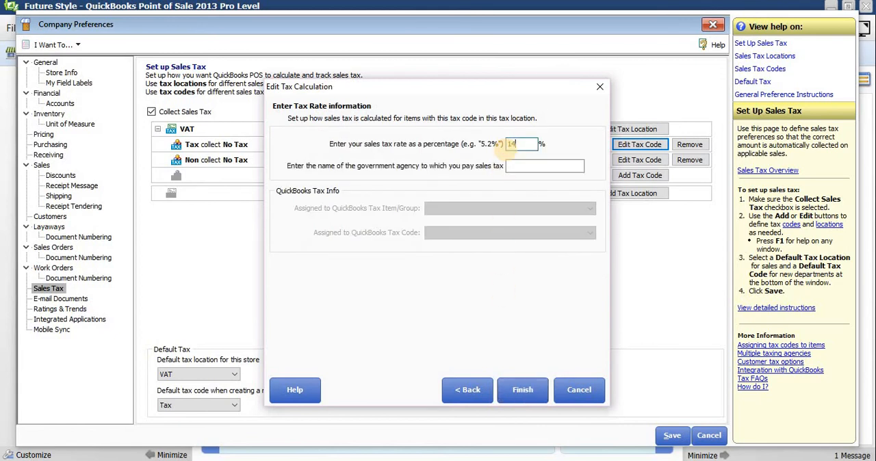
left_click(512, 169)
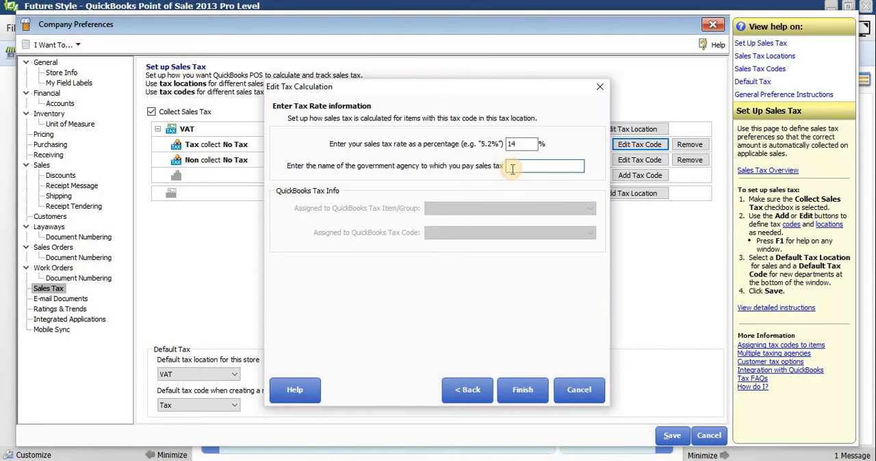
type("GRA")
left_click(522, 393)
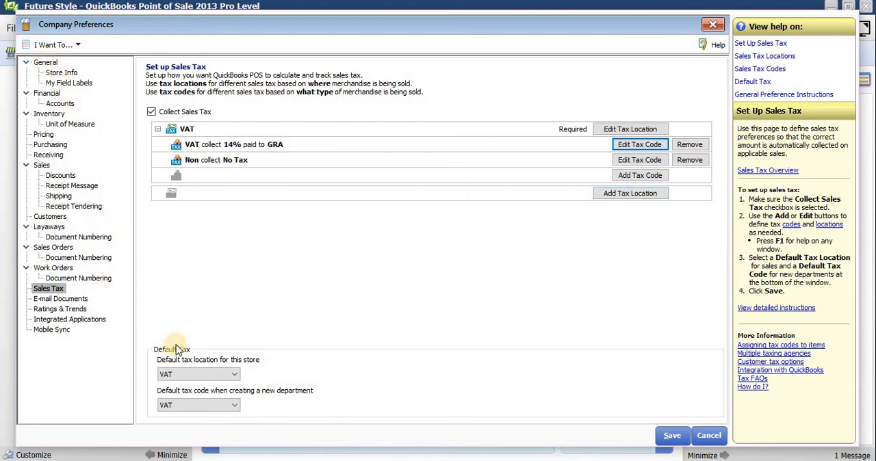
left_click(660, 434)
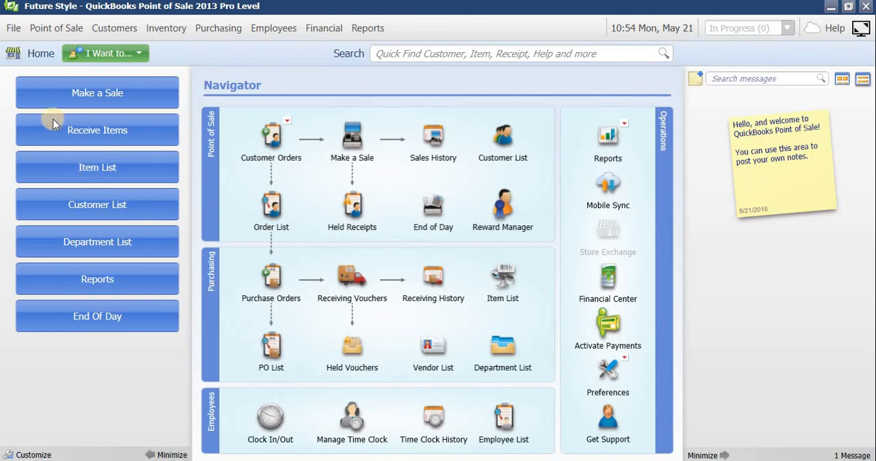
Step: Open the workstation preferences
left_click(14, 28)
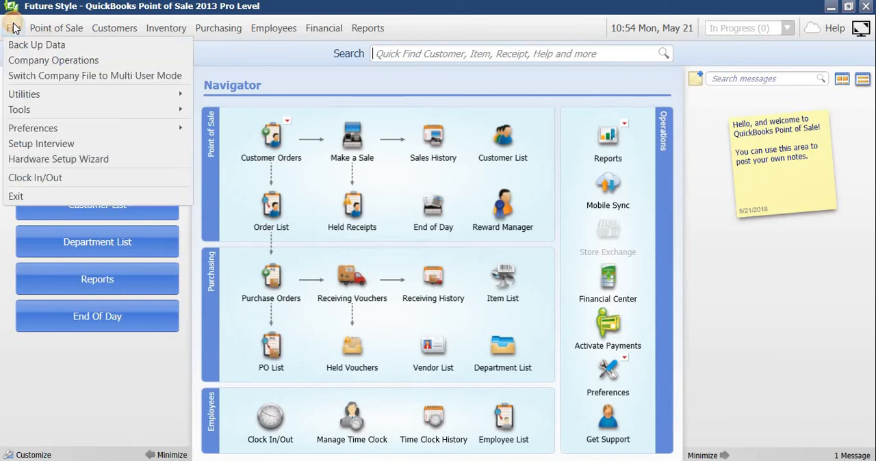
mouse_move(60, 128)
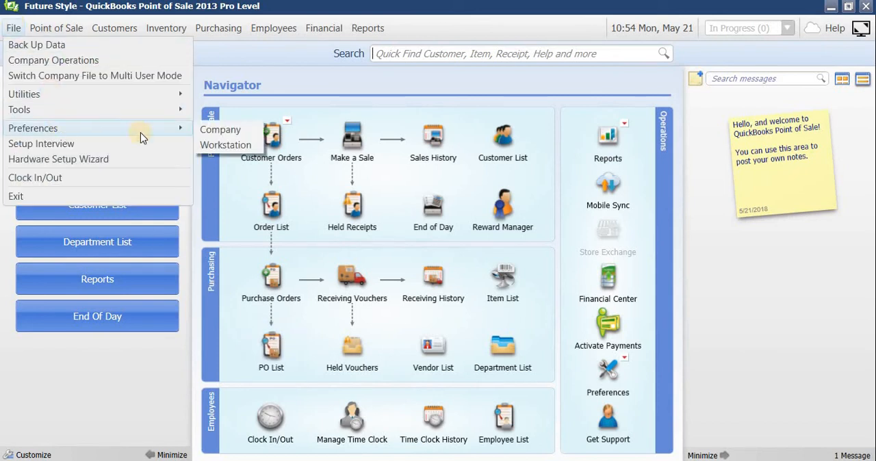
left_click(223, 137)
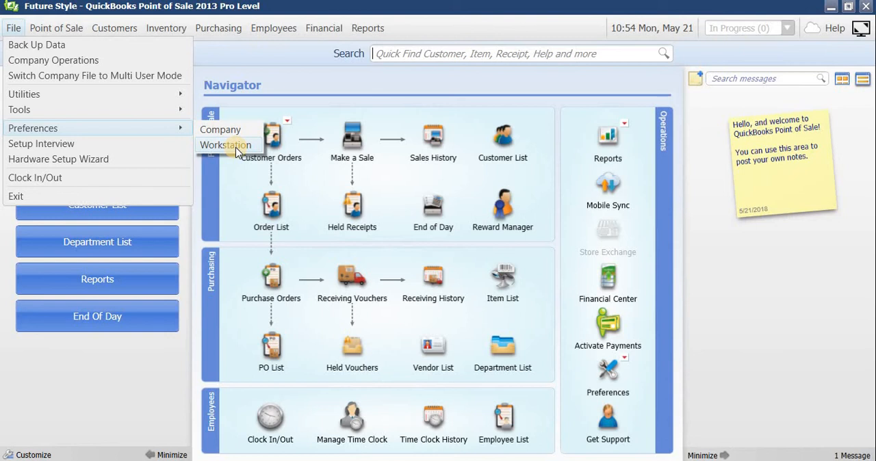
left_click(225, 145)
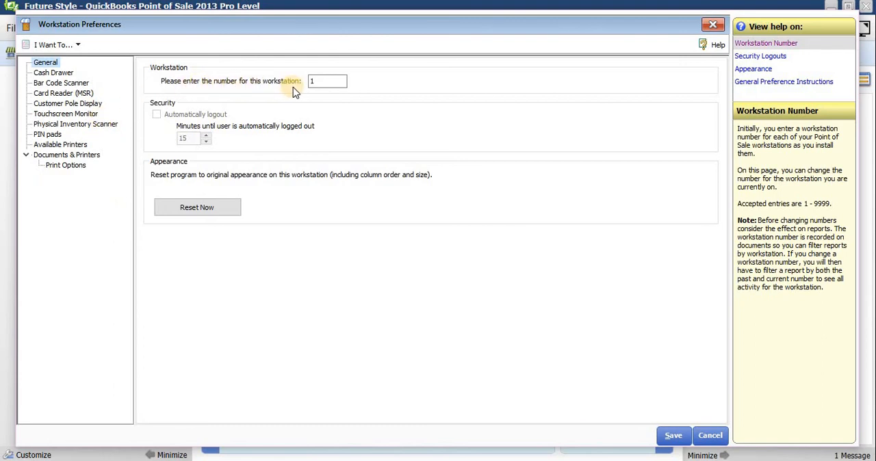
Step: Review the workstation number and the options for the cash drawer, bar code scanner and card reader
left_click(327, 83)
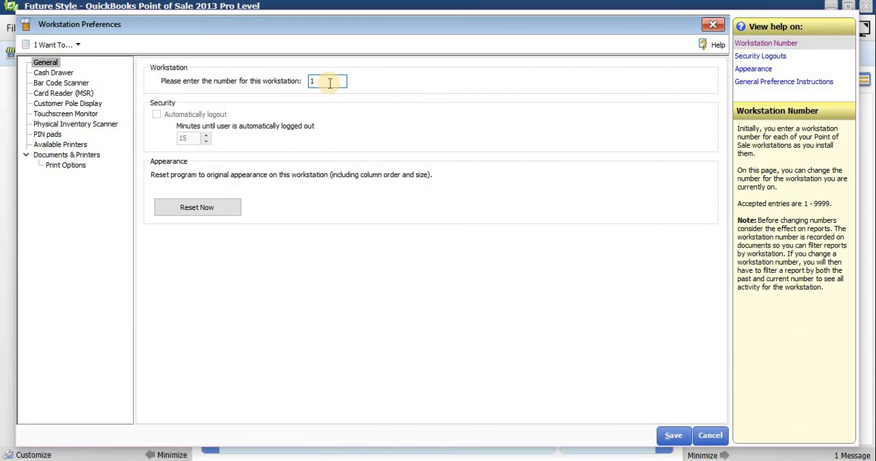
left_click(60, 75)
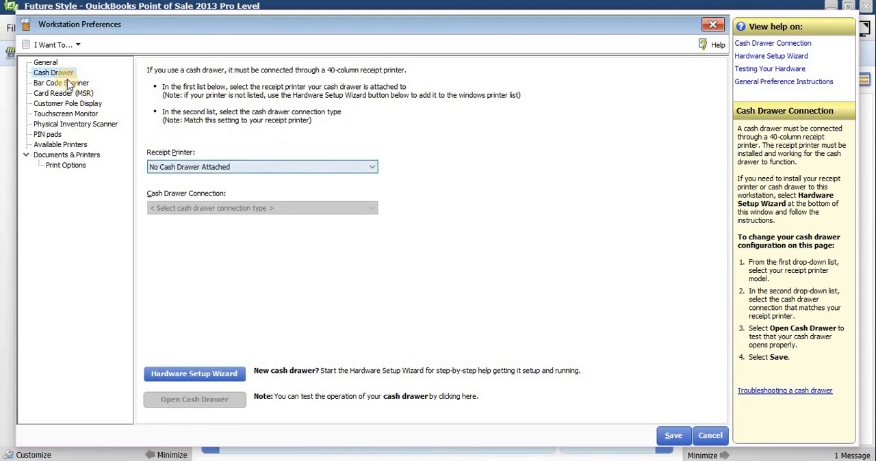
left_click(250, 168)
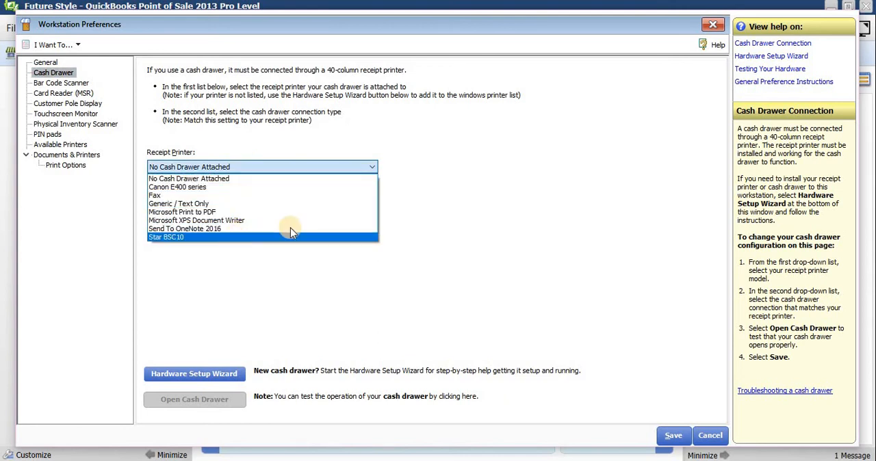
left_click(490, 160)
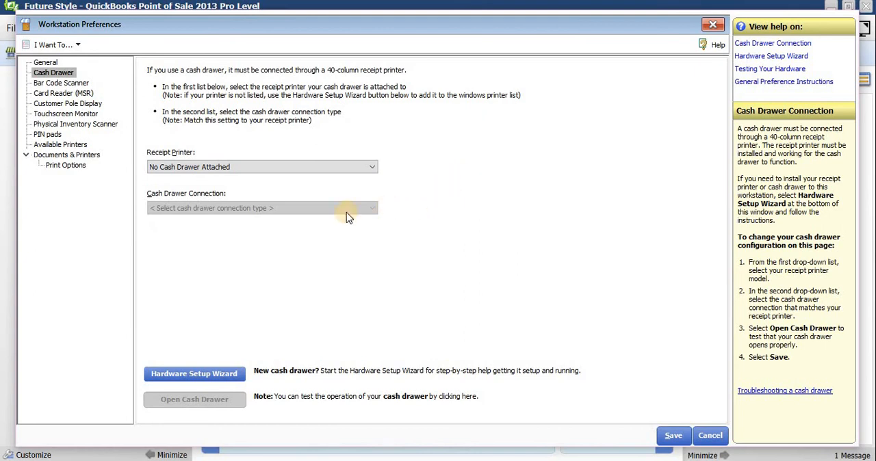
left_click(55, 84)
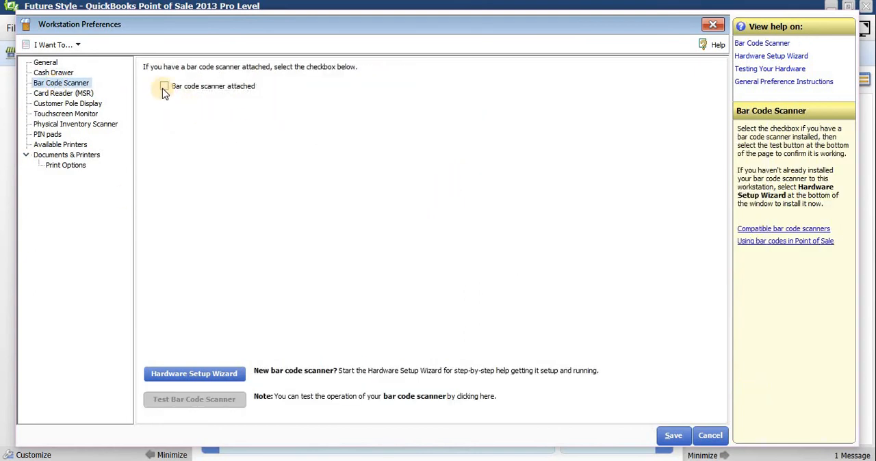
left_click(82, 93)
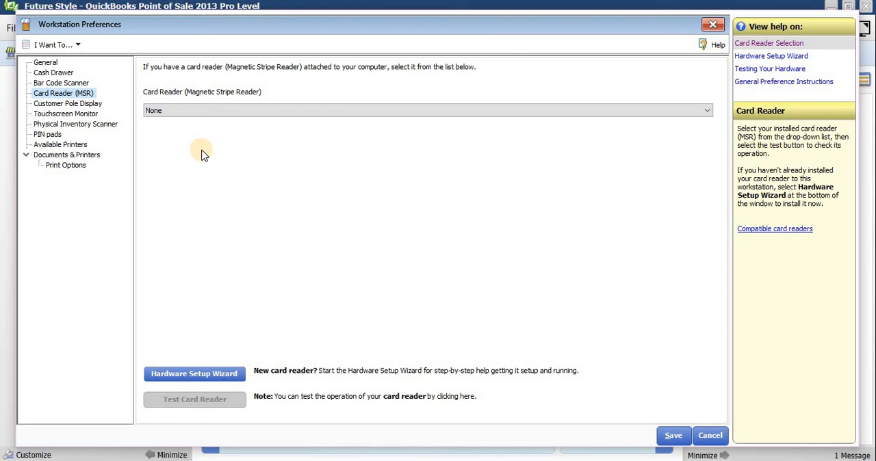
left_click(518, 111)
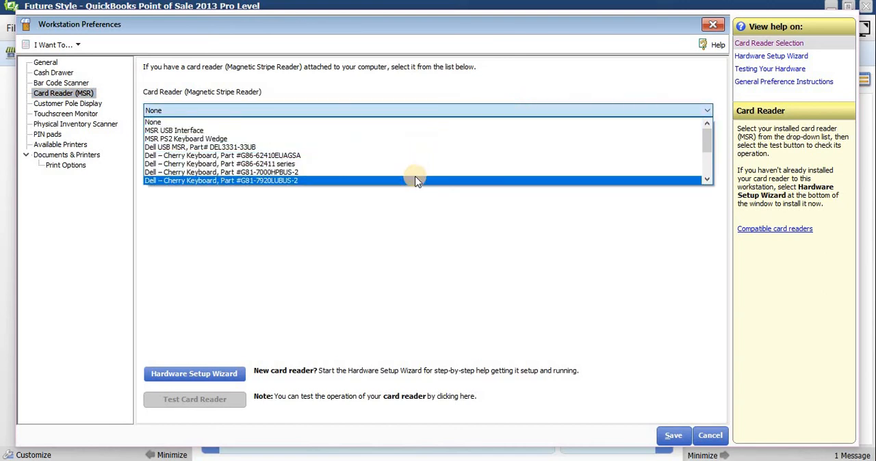
left_click(389, 216)
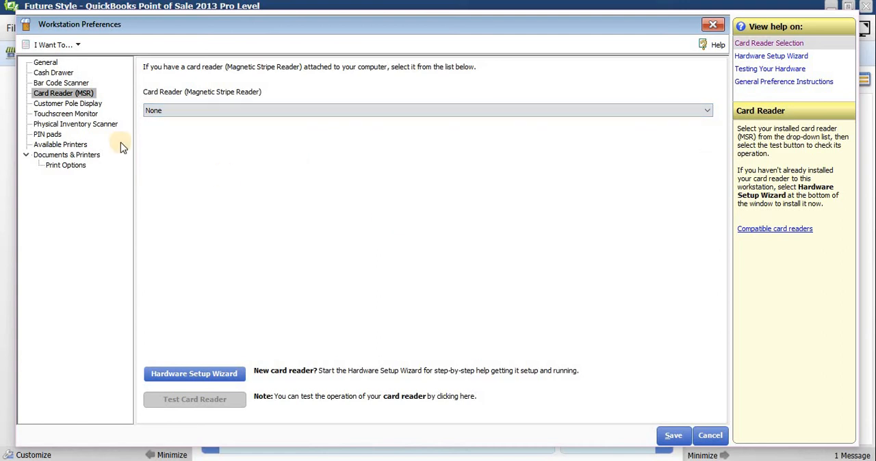
Step: Review the customer pole display, touchscreen monitor, physical inventory scanner and PIN pad options, and the list of available printers
left_click(69, 105)
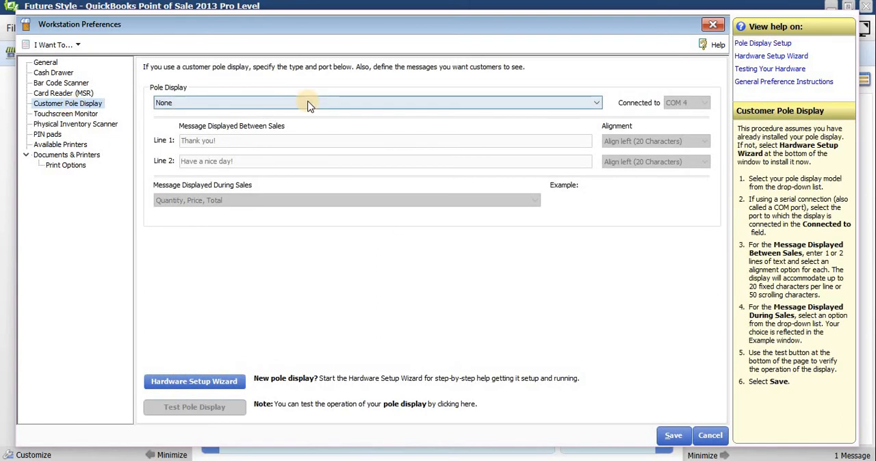
left_click(308, 104)
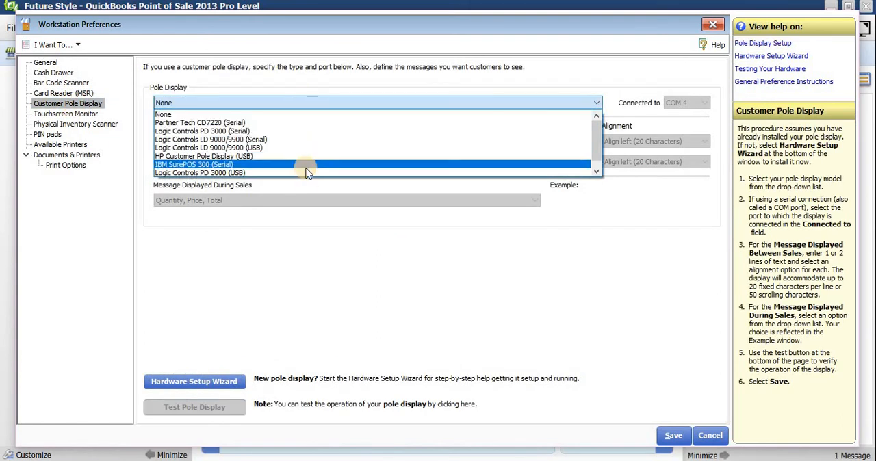
left_click(307, 252)
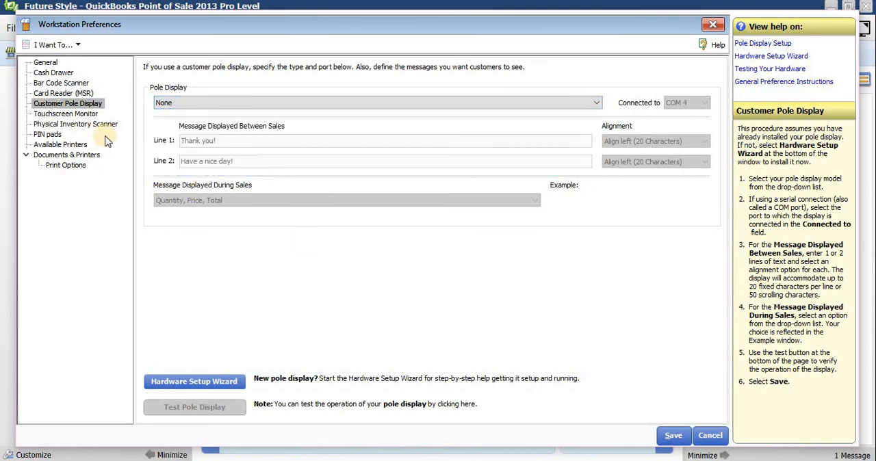
left_click(86, 115)
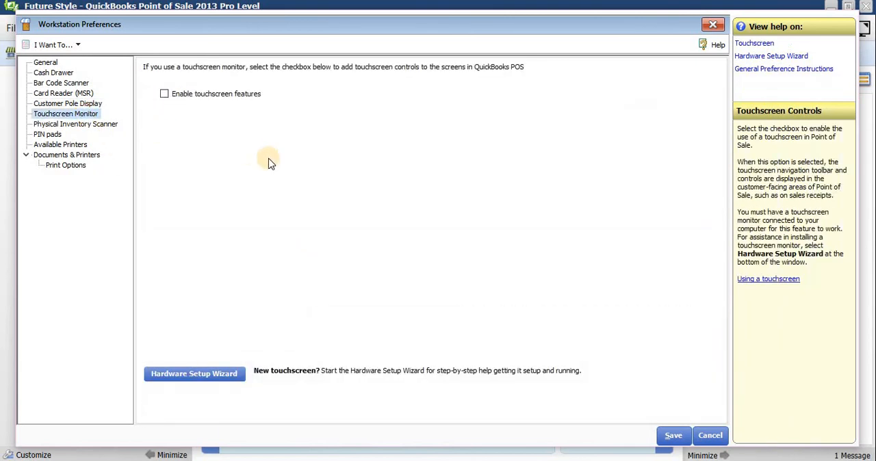
left_click(165, 94)
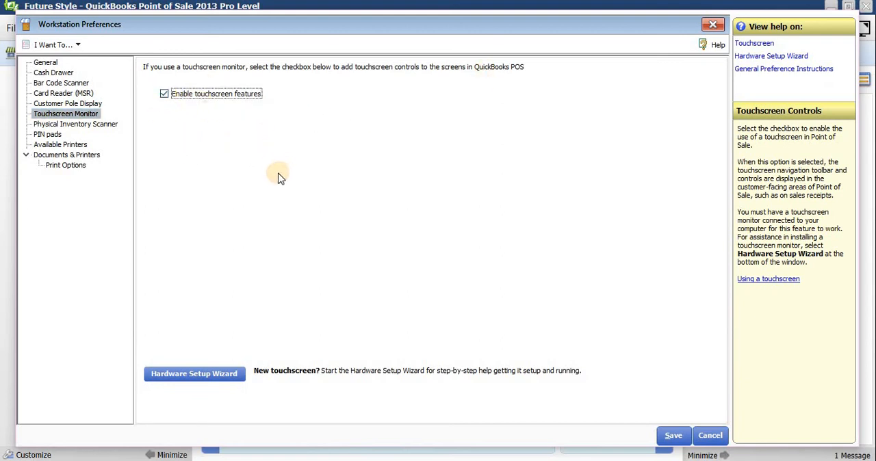
left_click(164, 96)
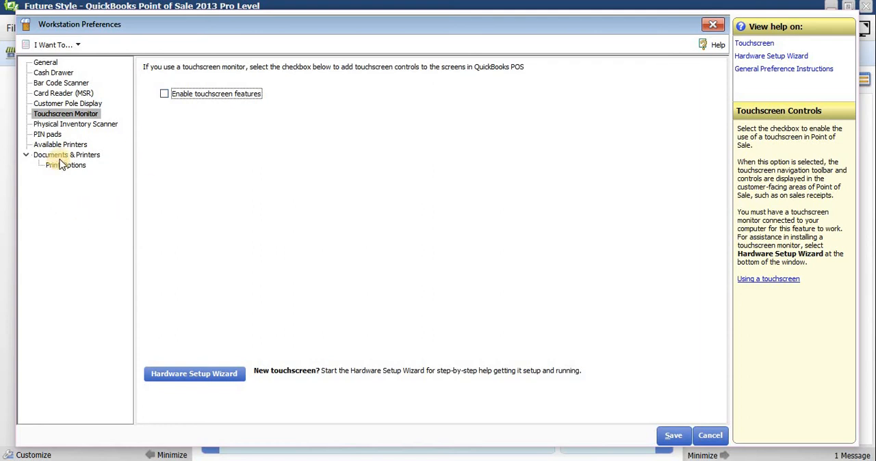
left_click(82, 129)
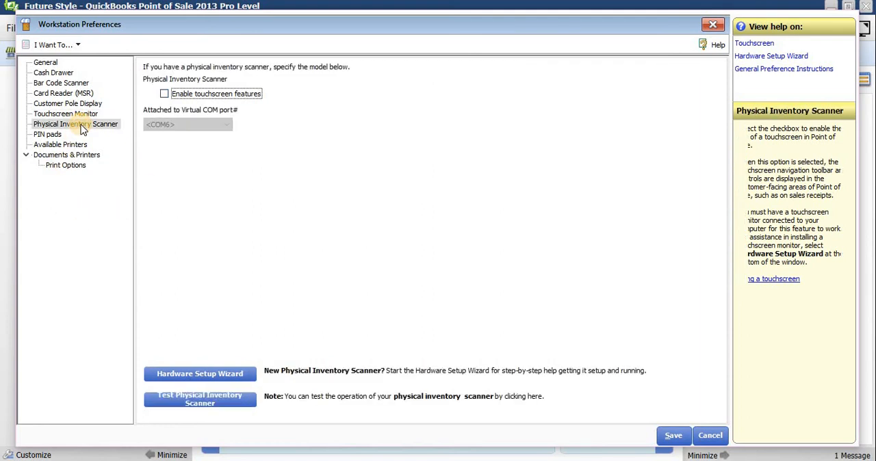
left_click(49, 134)
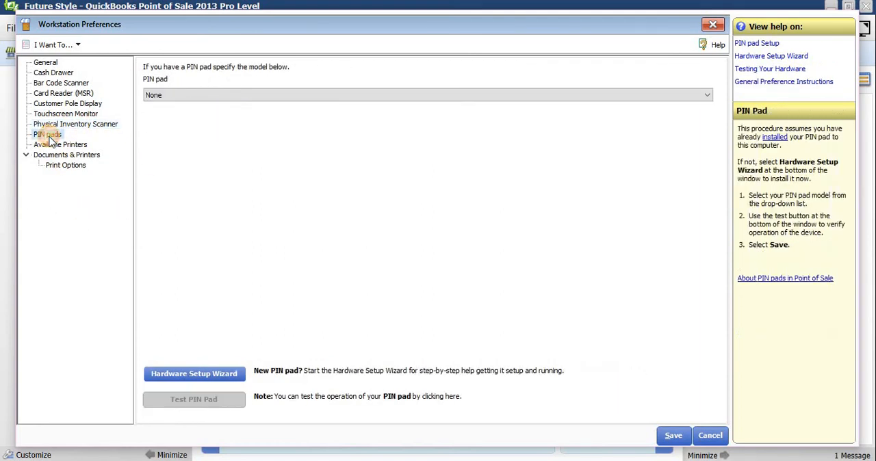
left_click(85, 148)
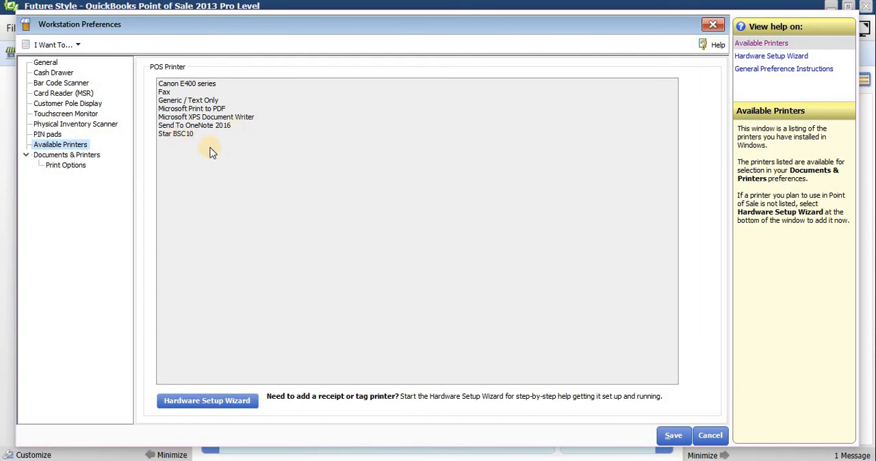
Step: Set the Sales Receipt document's print template to 40 column, preview it, and confirm the template selection
left_click(80, 158)
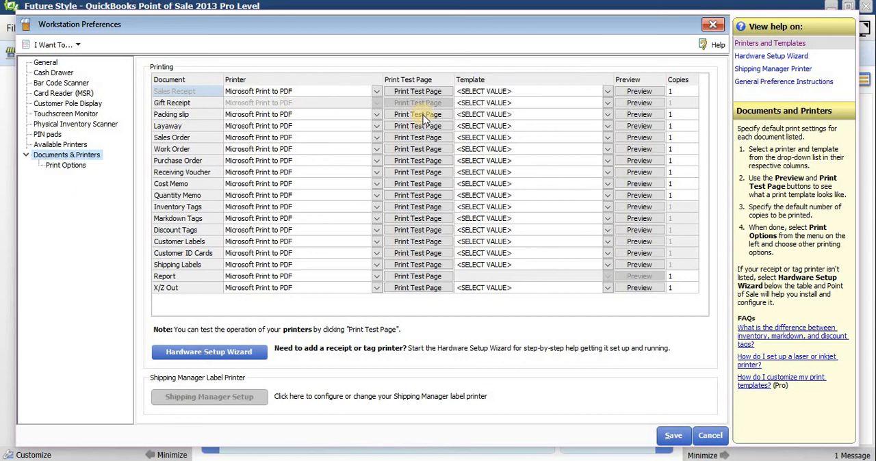
left_click(608, 91)
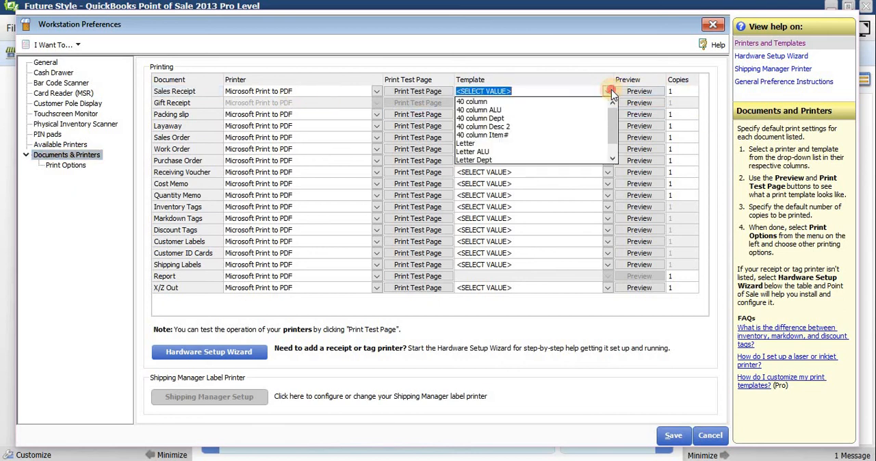
left_click(541, 110)
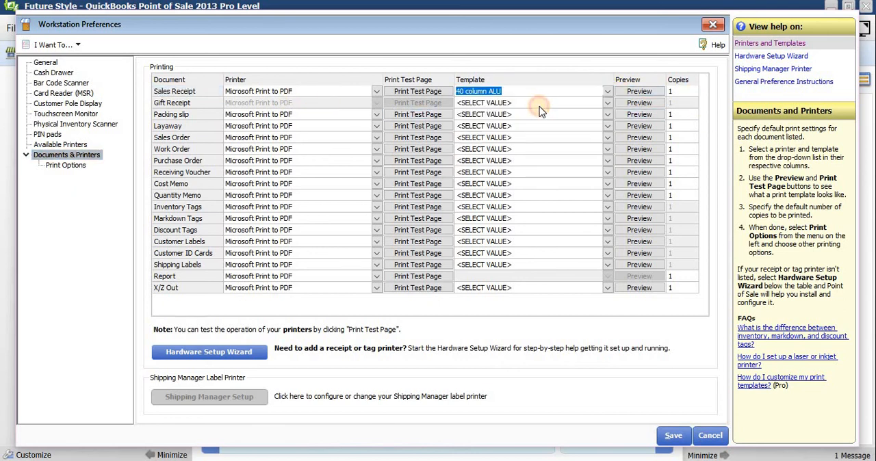
left_click(608, 92)
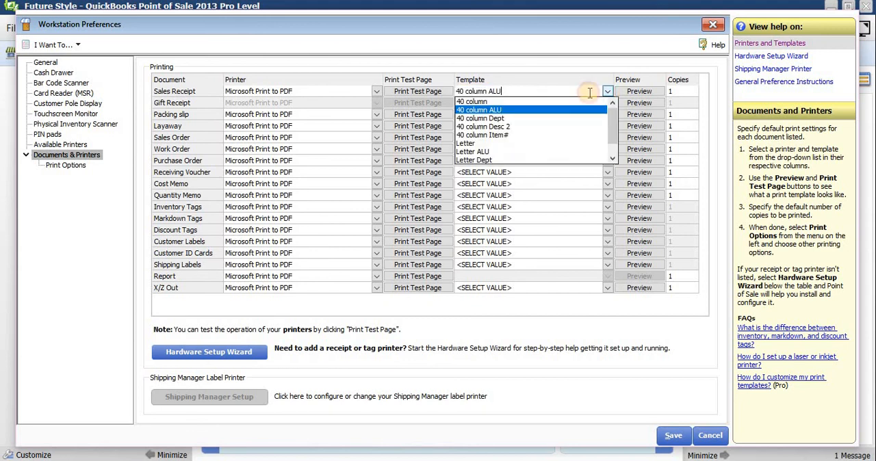
left_click(481, 101)
left_click(511, 91)
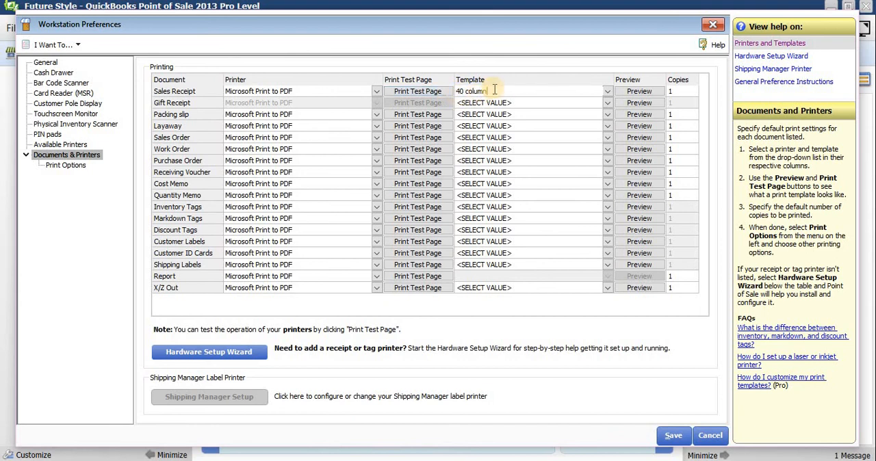
left_click(646, 89)
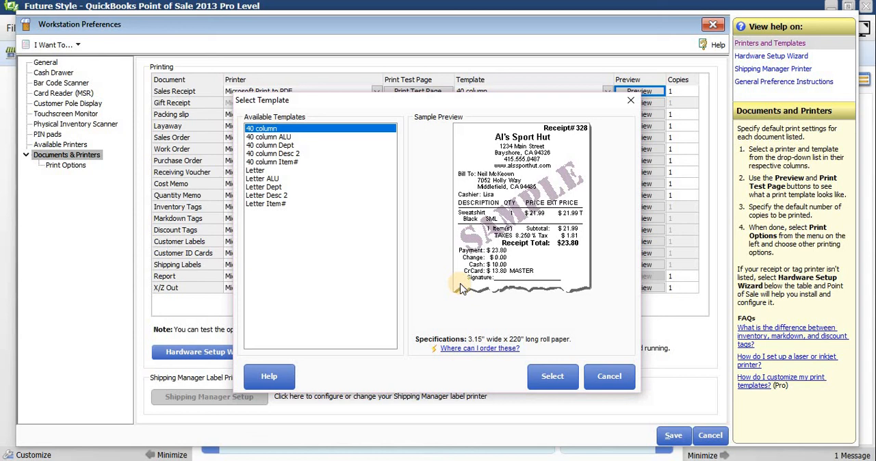
left_click(570, 372)
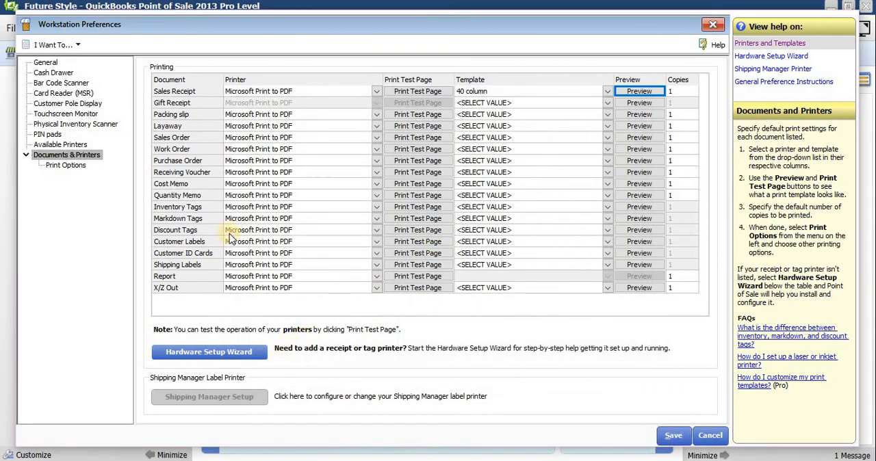
Step: Turn off the print dialog for Sales Receipts in the print options and save the workstation preferences
left_click(63, 166)
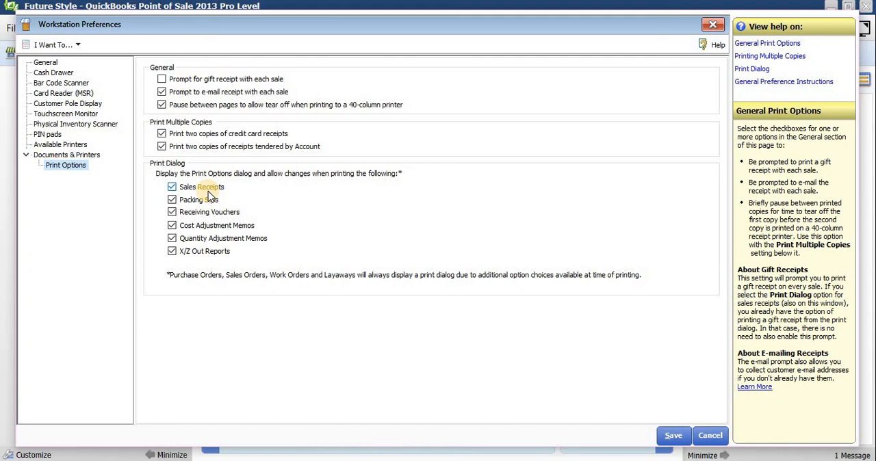
left_click(209, 193)
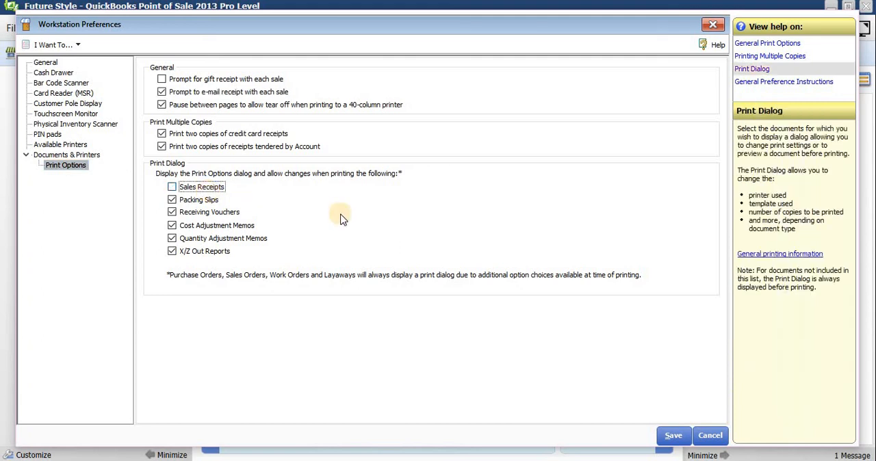
left_click(673, 435)
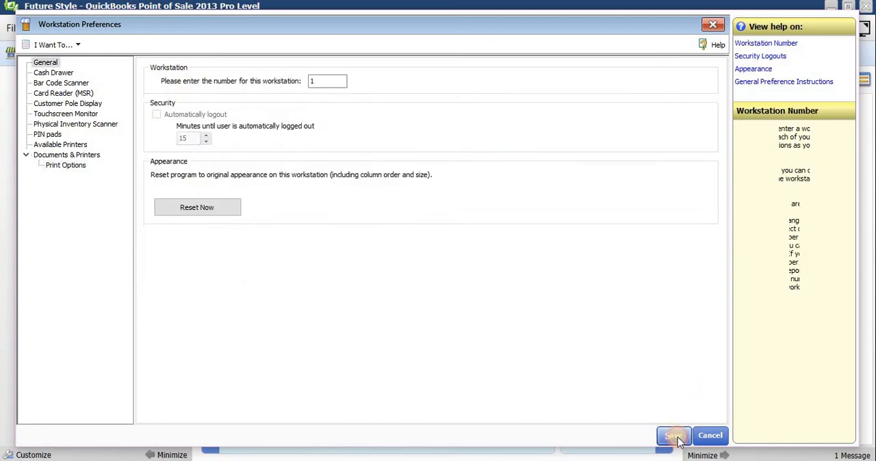